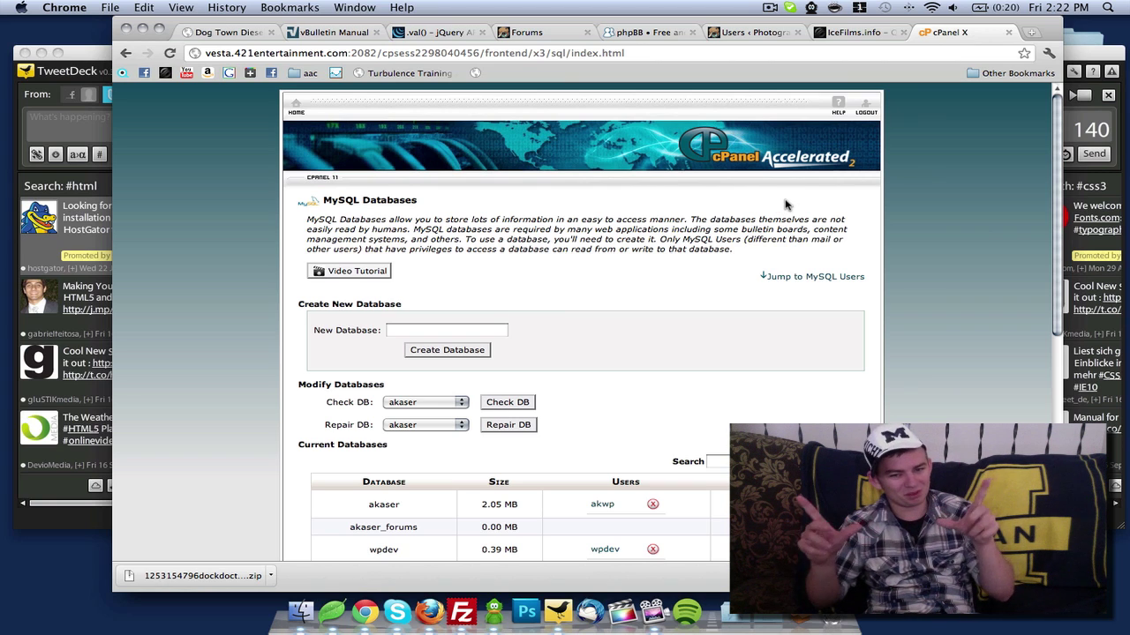
Download the phpBB 3.0.9 zip package from phpBB.com's Downloads > Latest Version page
left_click(651, 33)
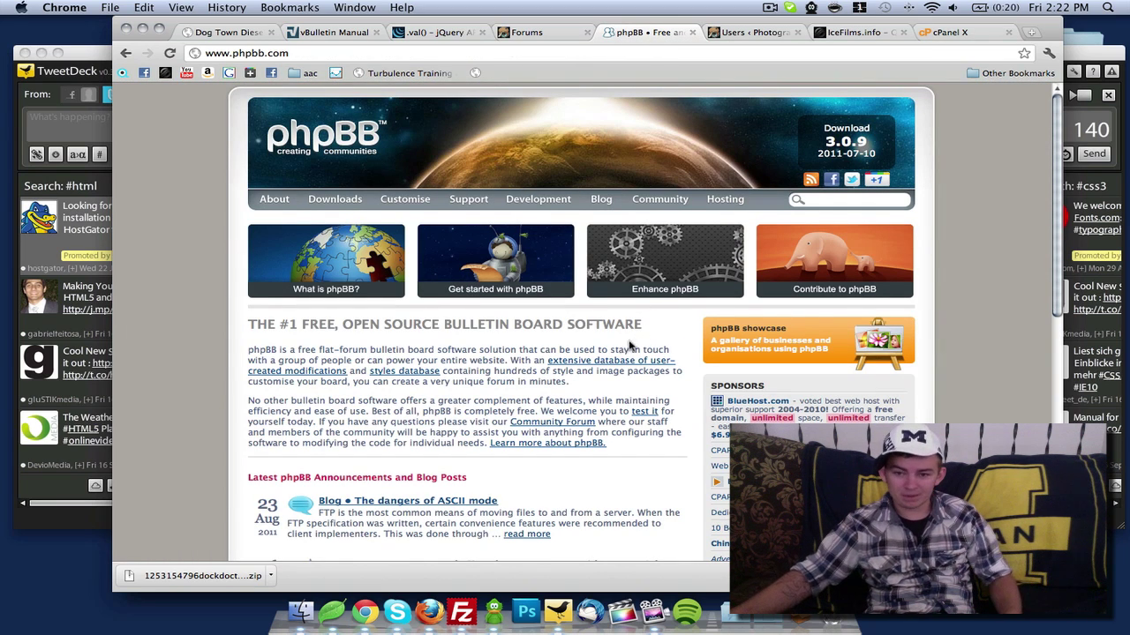
scroll(410, 406, "down", 1)
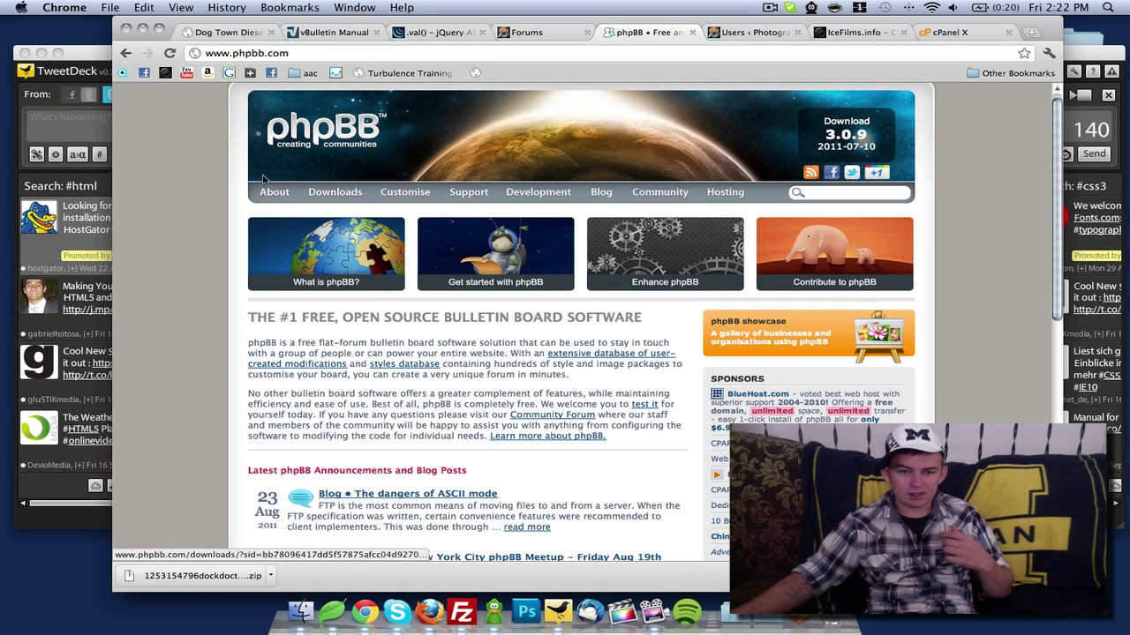
left_click(353, 196)
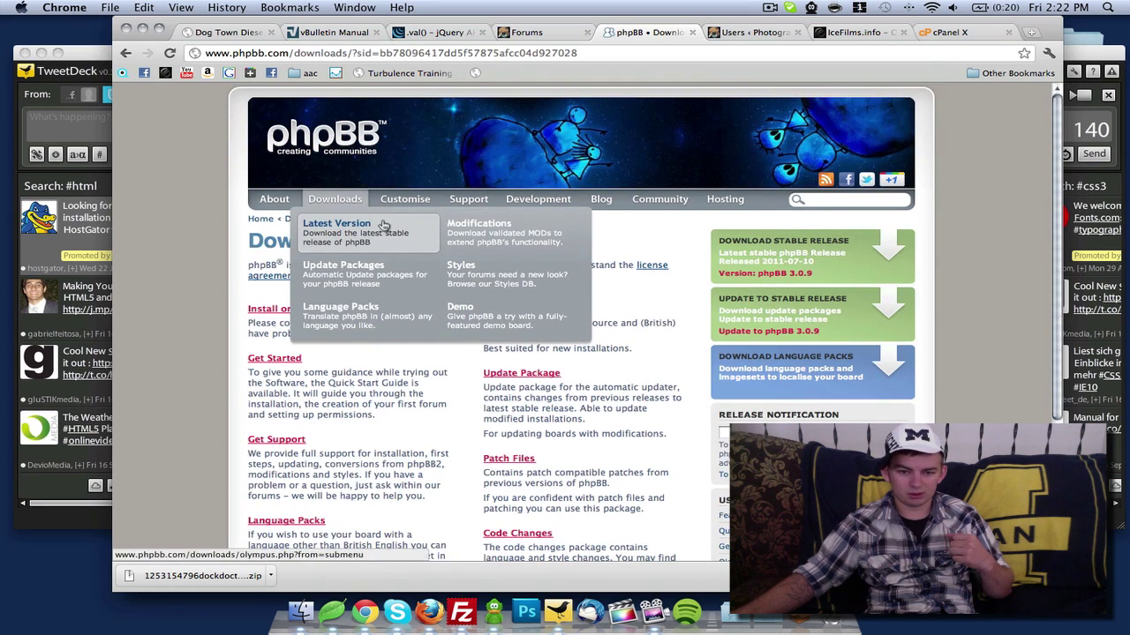
left_click(361, 239)
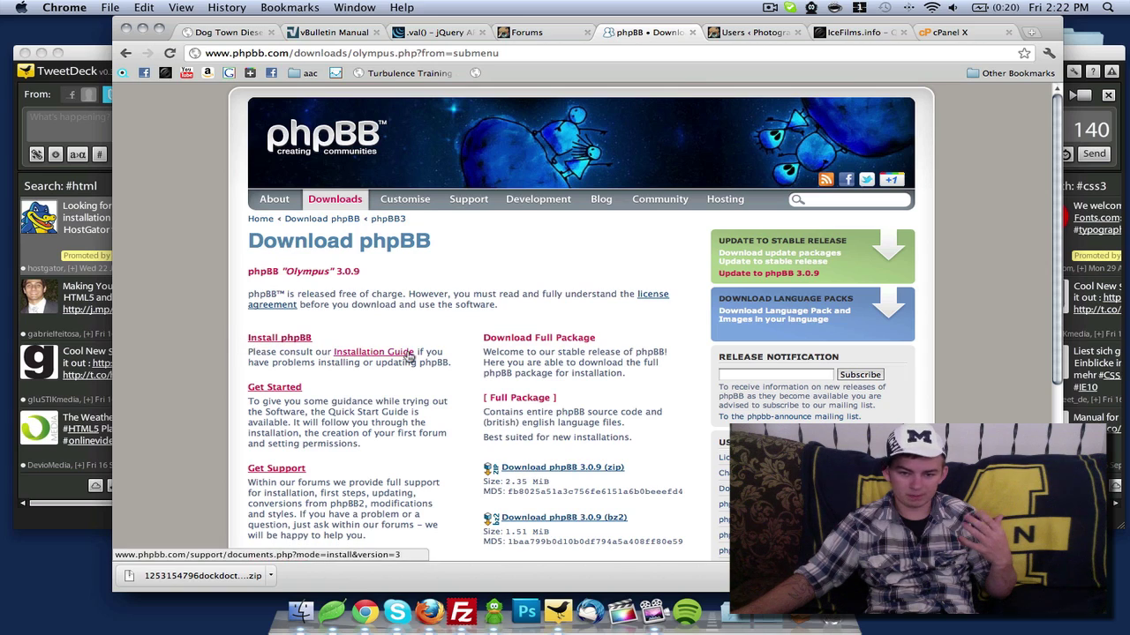
scroll(481, 360, "down", 1)
scroll(481, 360, "down", 3)
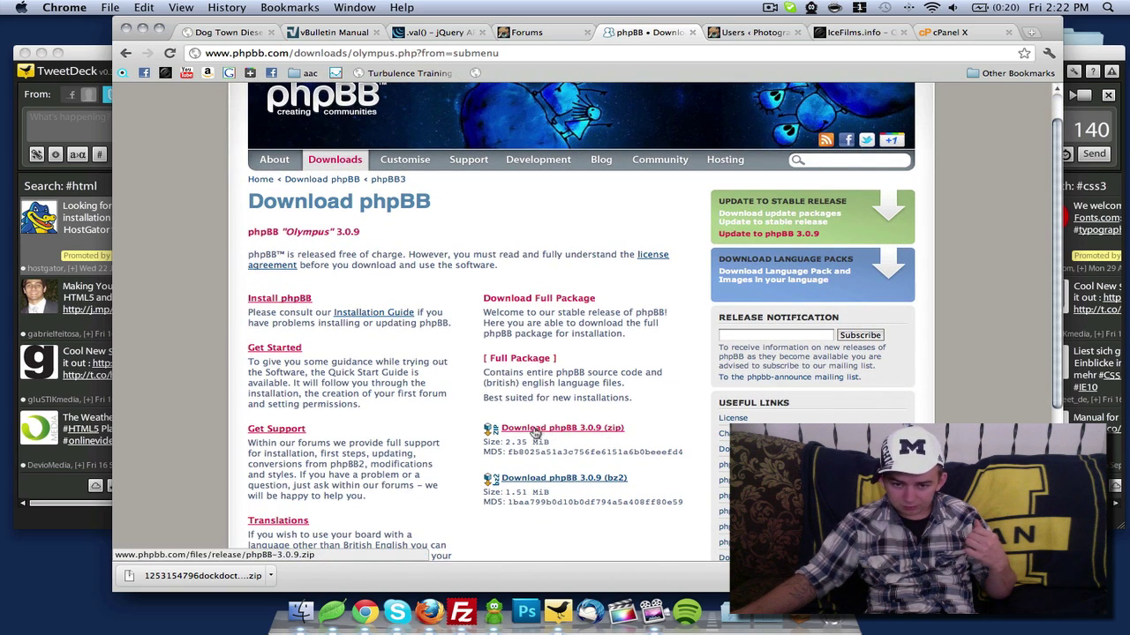
left_click(618, 433)
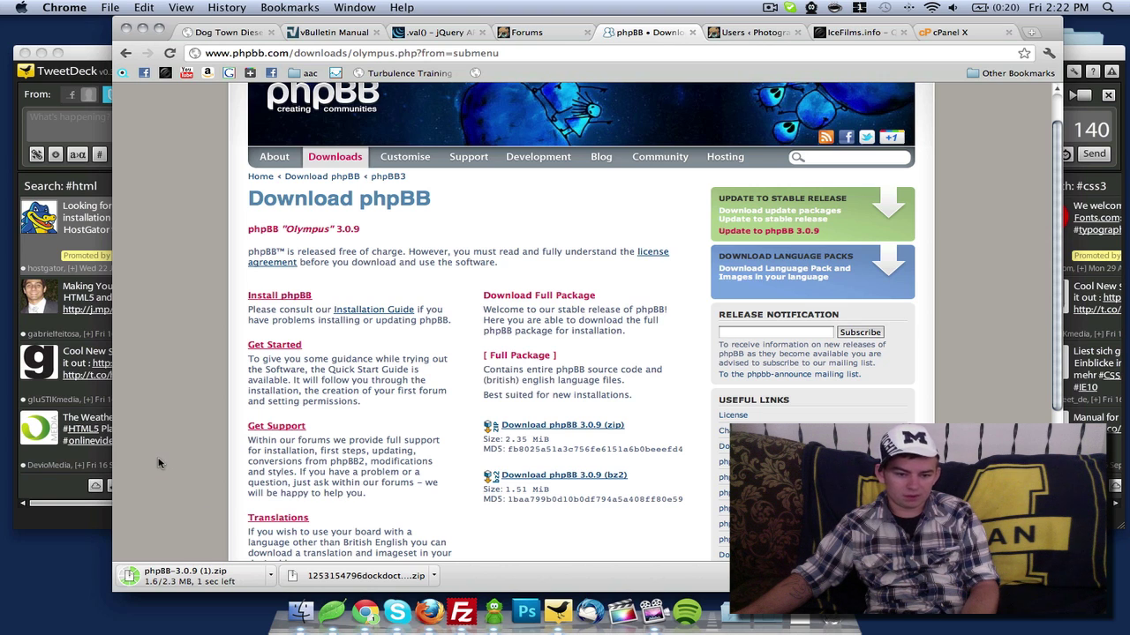
Extract phpBB-3.0.9 (1).zip from the download shelf and view the phpBB3 folder's files
left_click(181, 575)
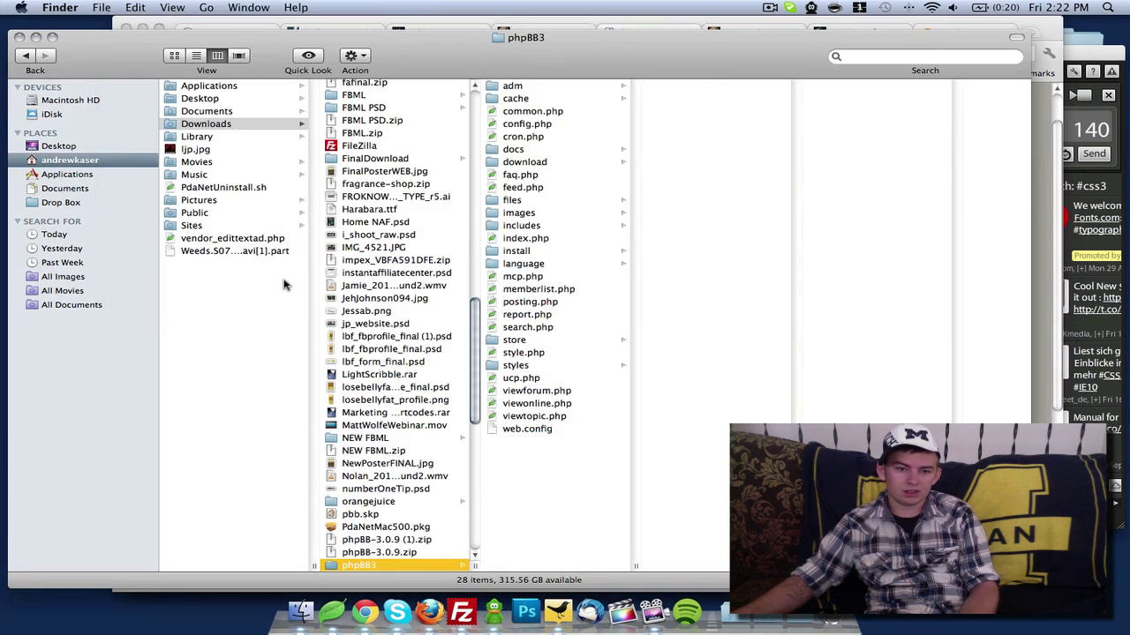
scroll(434, 453, "down", 10)
scroll(432, 454, "up", 5)
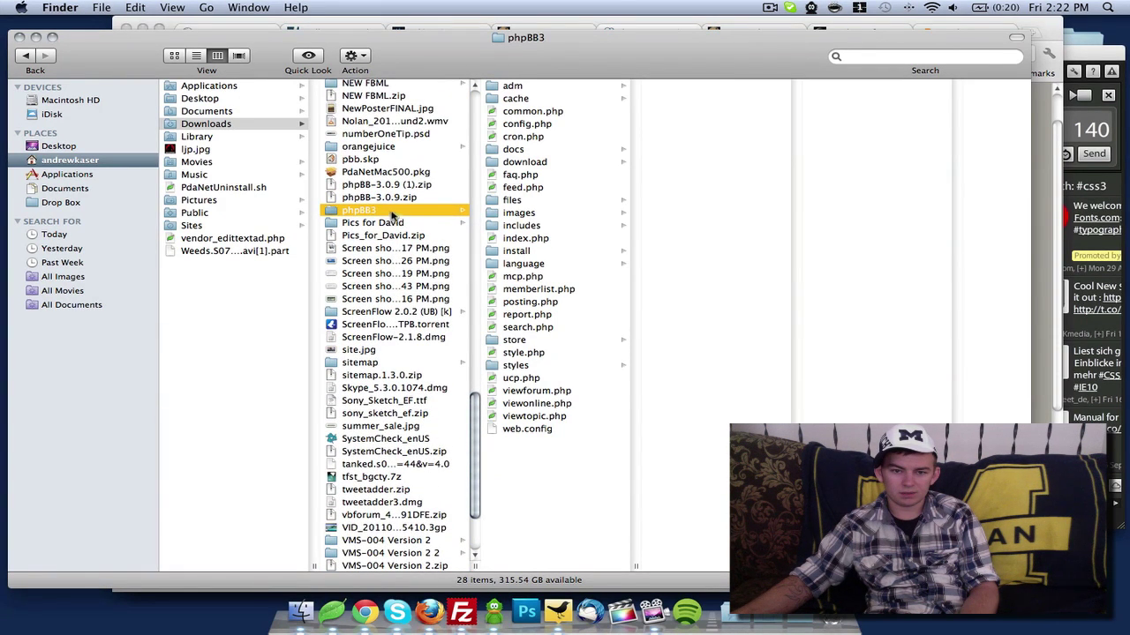
Switch to FileZilla and refresh the server's public_html file listing
left_click(461, 611)
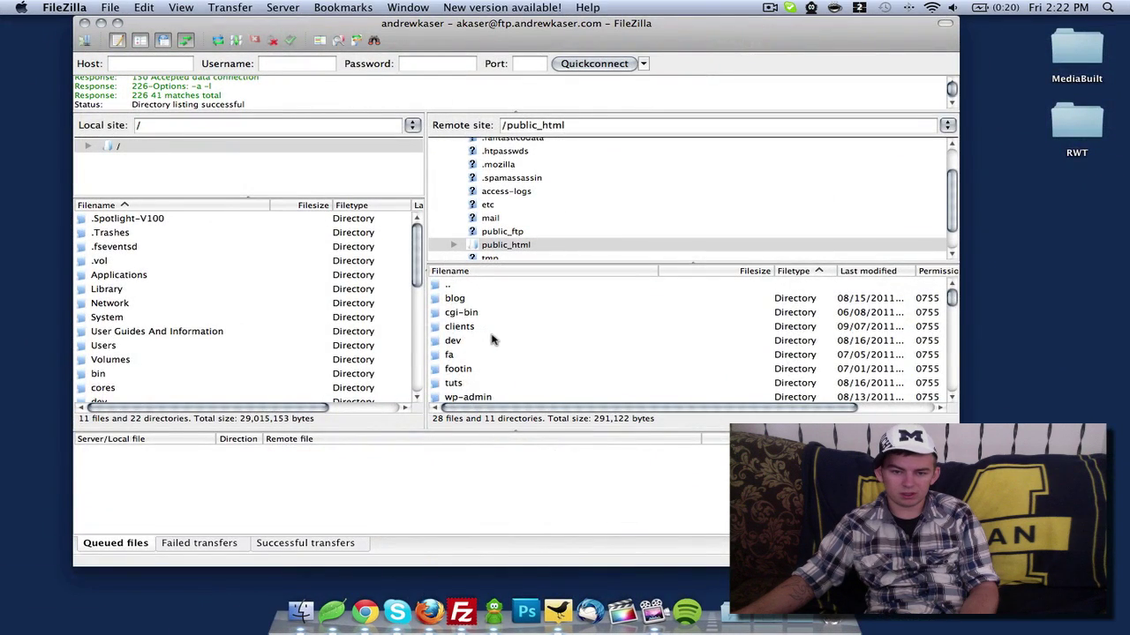
scroll(481, 340, "down", 5)
scroll(490, 339, "up", 5)
scroll(485, 337, "up", 1)
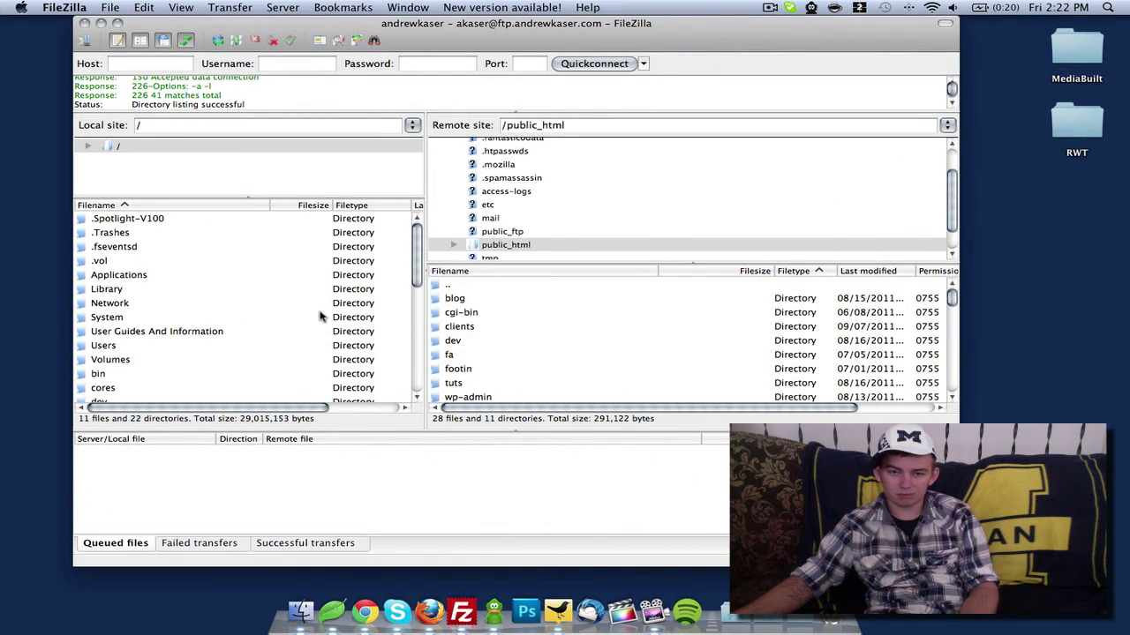
right_click(536, 330)
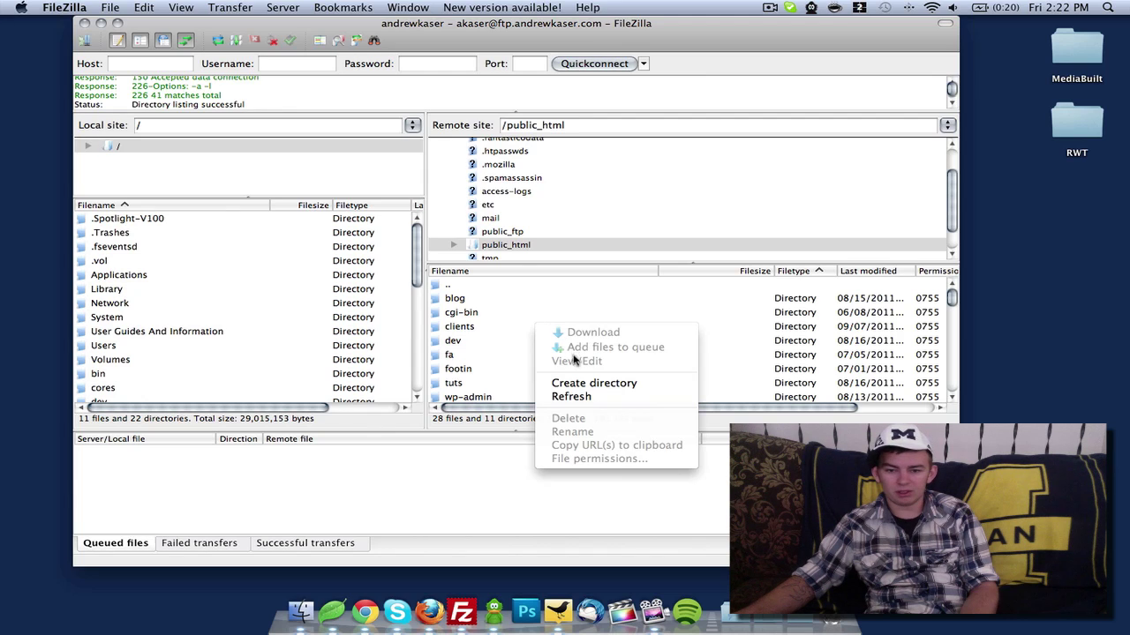
left_click(576, 397)
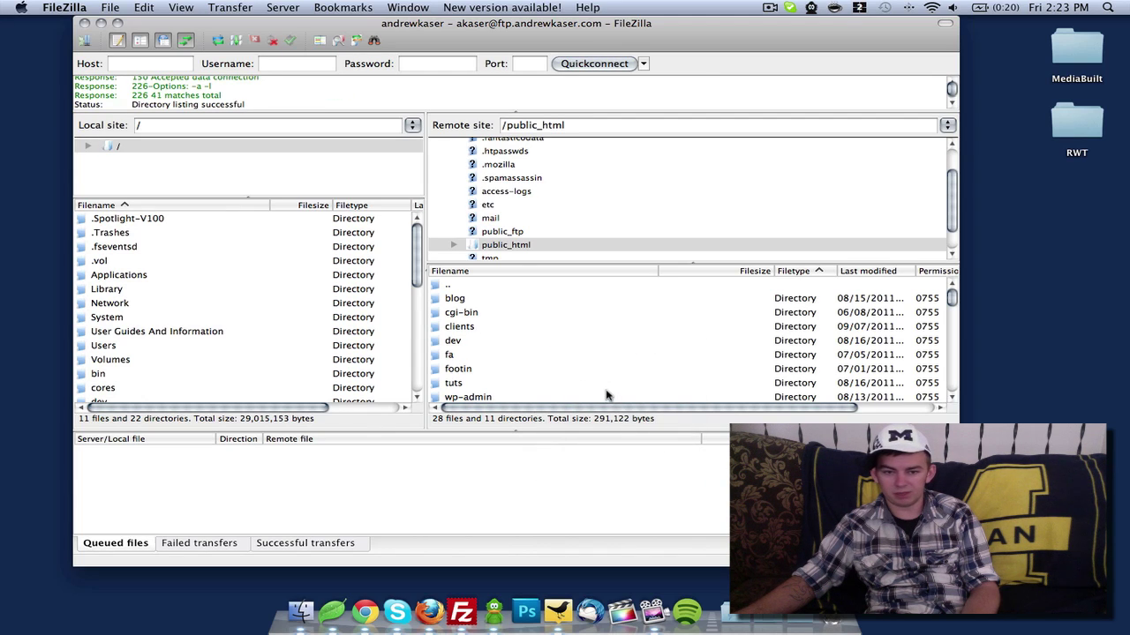
scroll(506, 359, "down", 5)
Create a new 'forums' directory on the server and open it
right_click(506, 357)
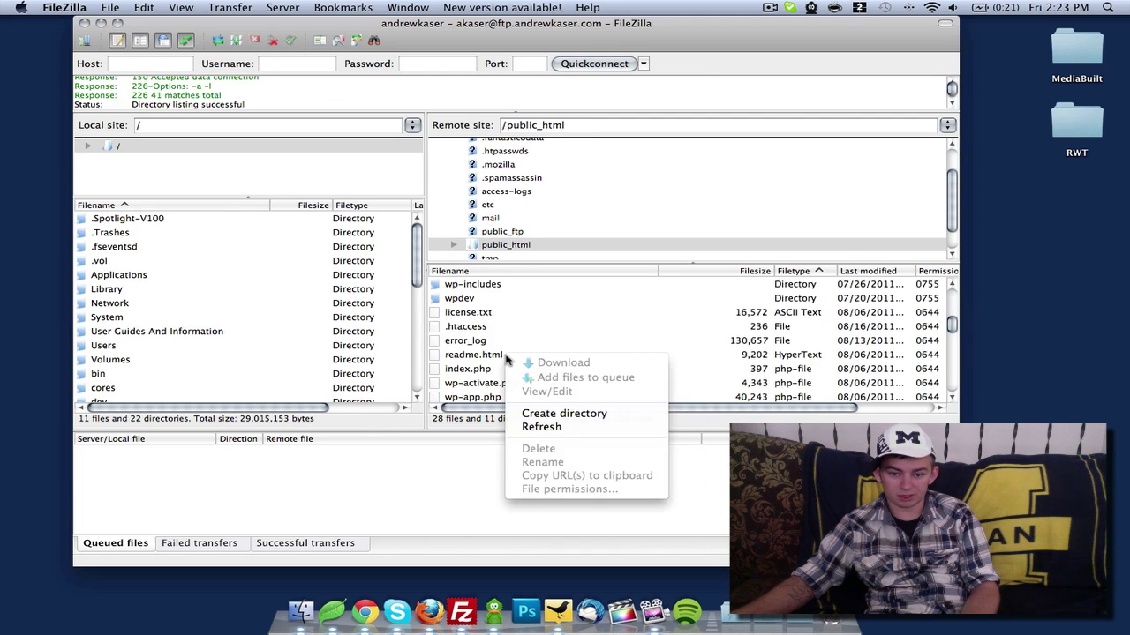
left_click(562, 413)
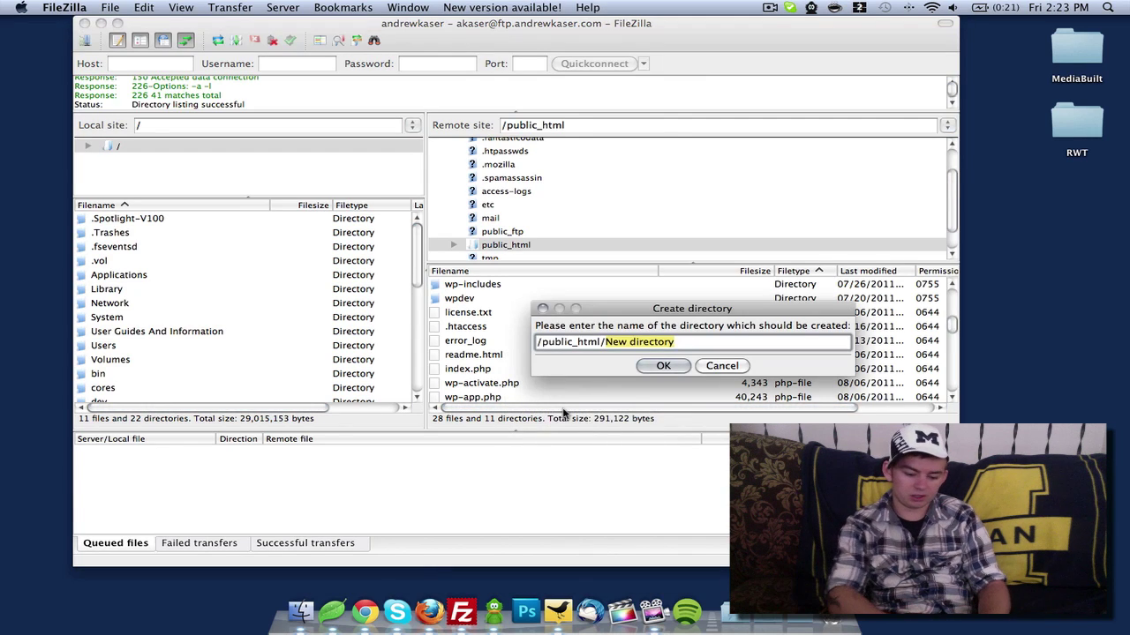
type("forums")
key("Return")
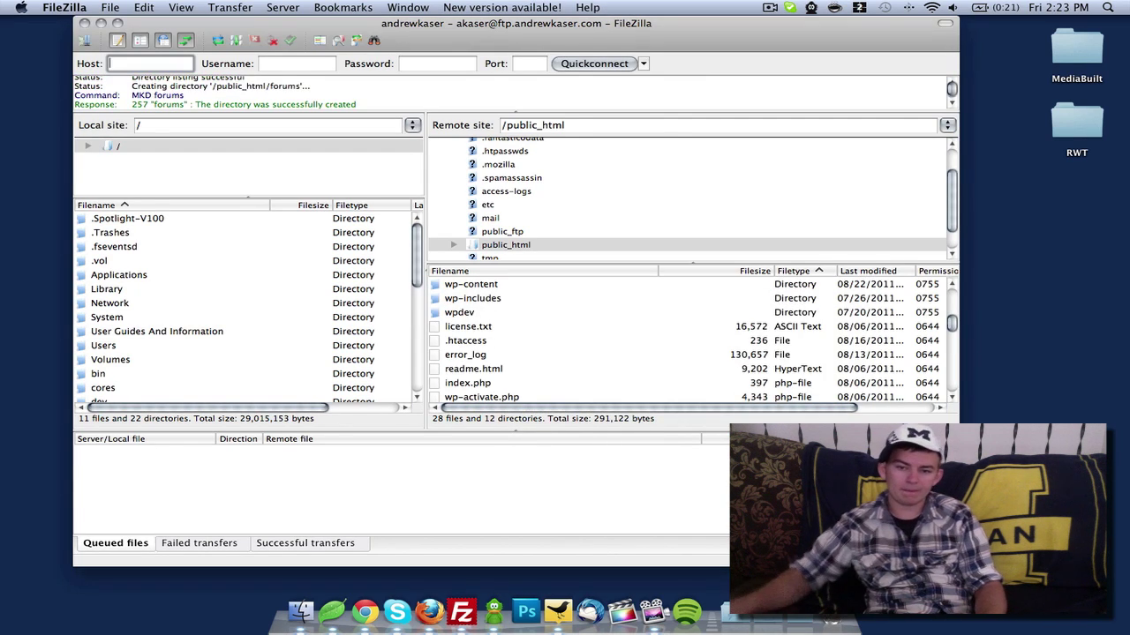
scroll(489, 321, "up", 4)
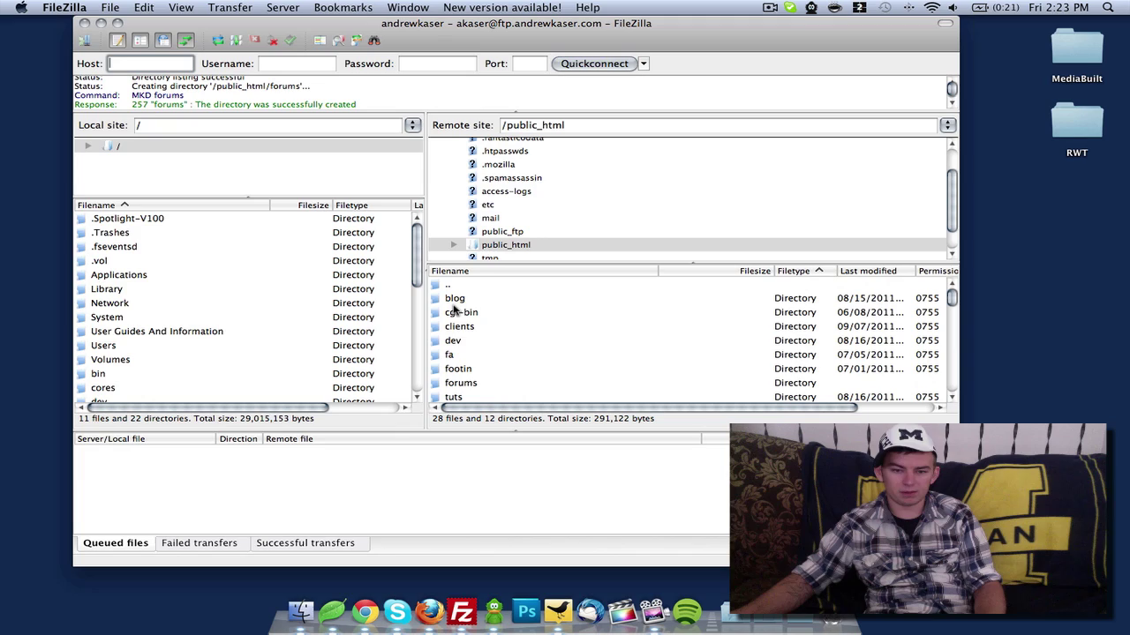
double_click(459, 383)
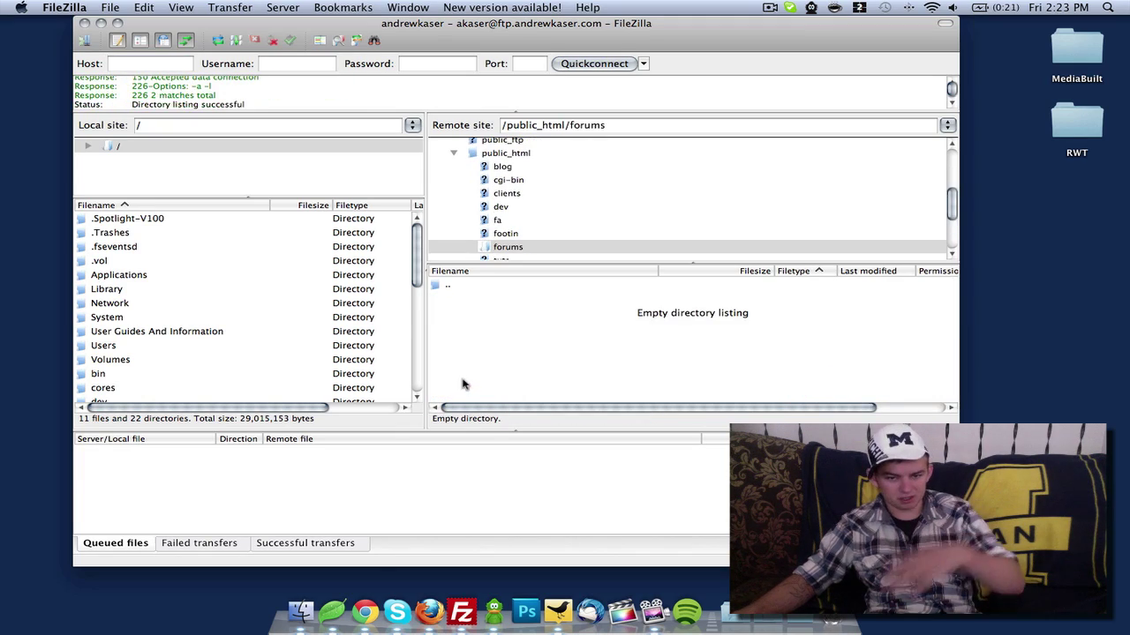
Drag all 28 phpBB3 items from Finder onto FileZilla's remote forums folder to upload them
left_click(300, 611)
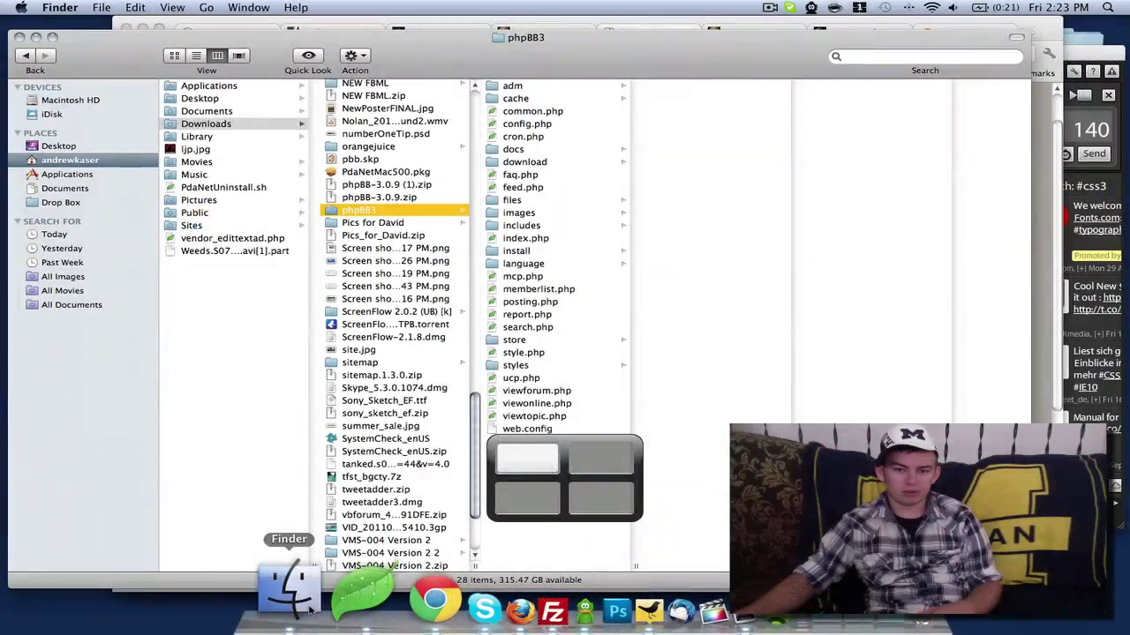
left_click_drag(550, 431, 518, 92)
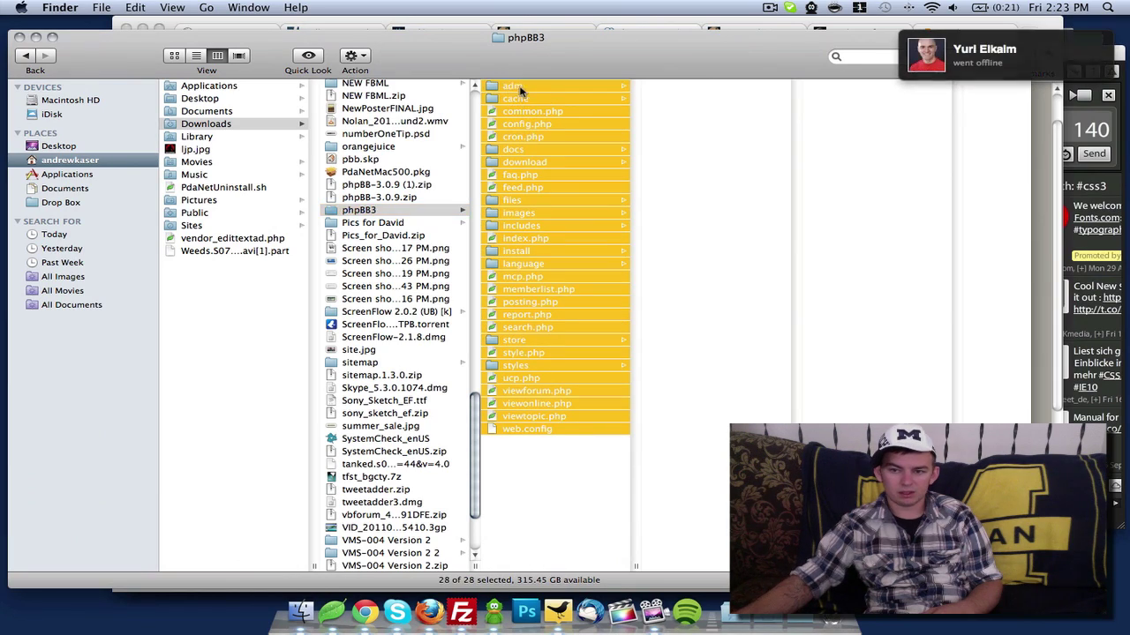
left_click_drag(595, 39, 637, 45)
key("ctrl+Right")
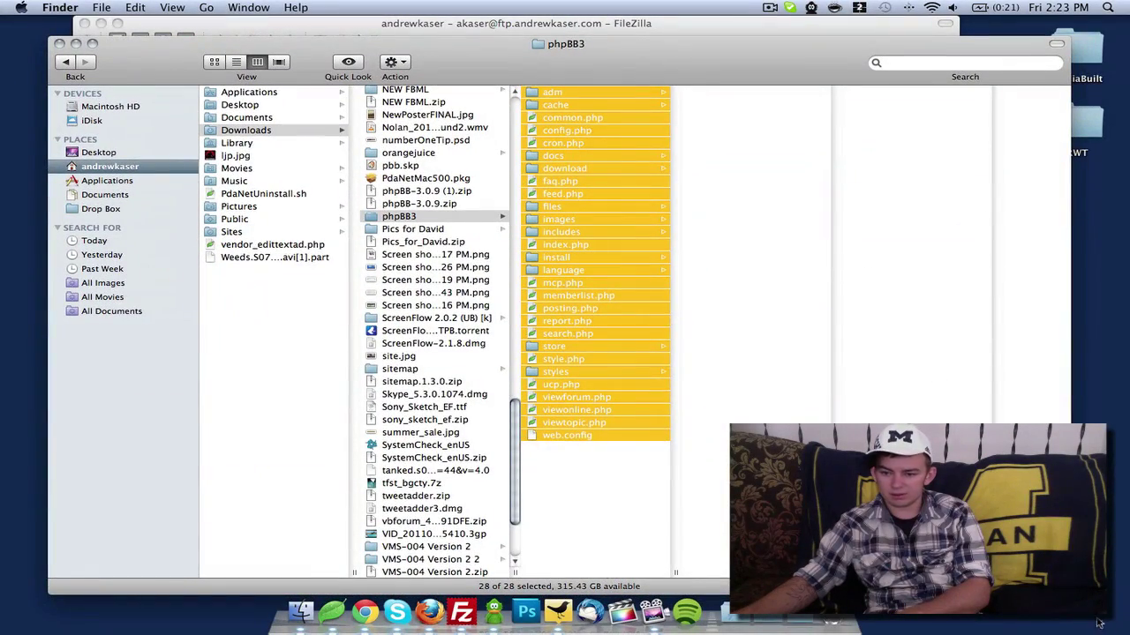
left_click_drag(1066, 591, 551, 577)
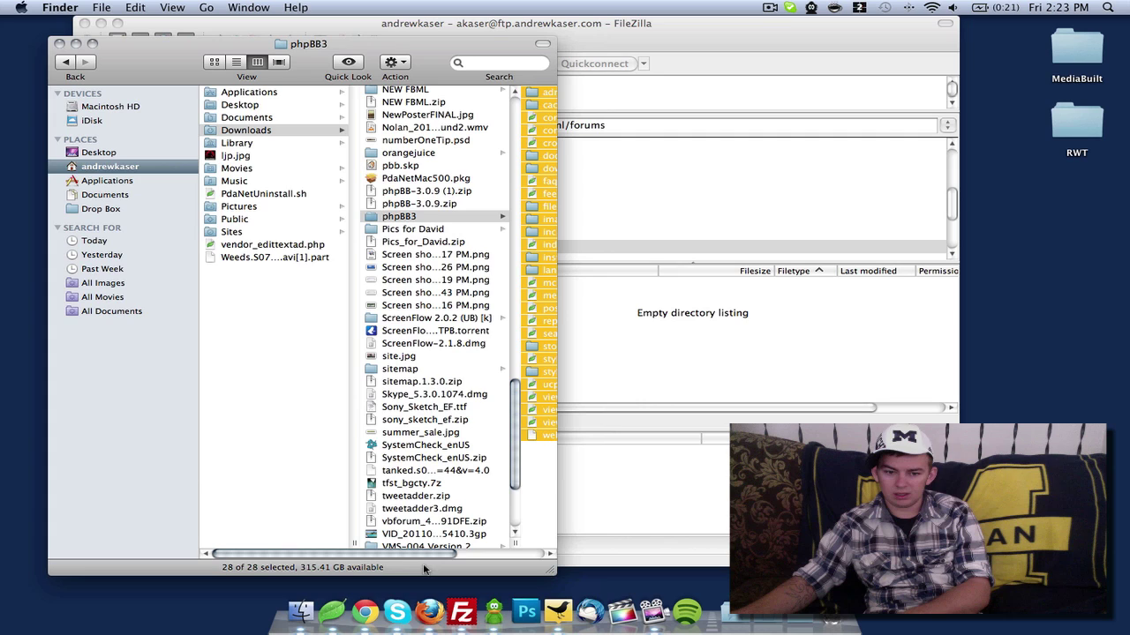
left_click_drag(423, 553, 512, 554)
left_click_drag(448, 330, 717, 352)
Bring FileZilla forward to monitor the phpBB upload with 846 files queued
left_click(715, 353)
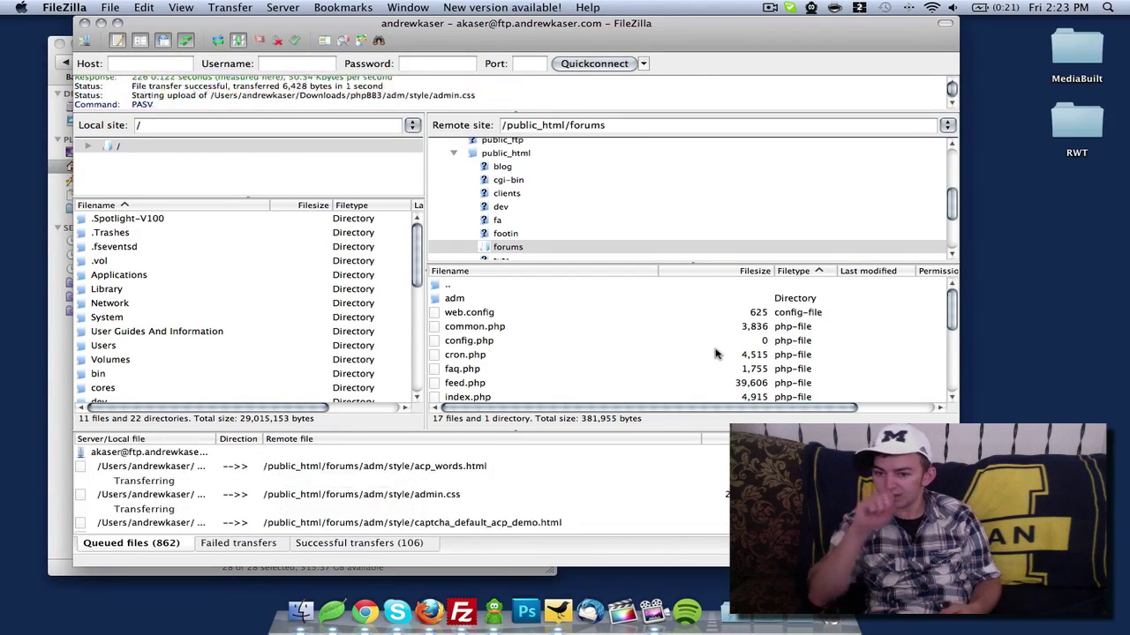
From the cPanel home page, open Fantastico De Luxe and view its phpBB 3.0.8 installer page
left_click(375, 623)
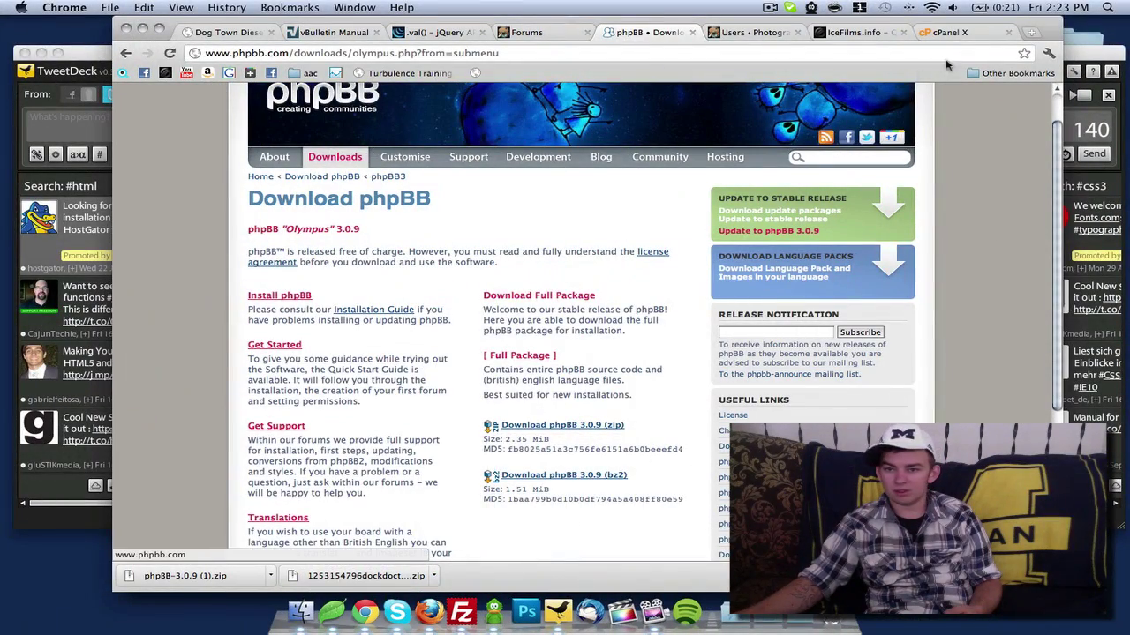
left_click(951, 37)
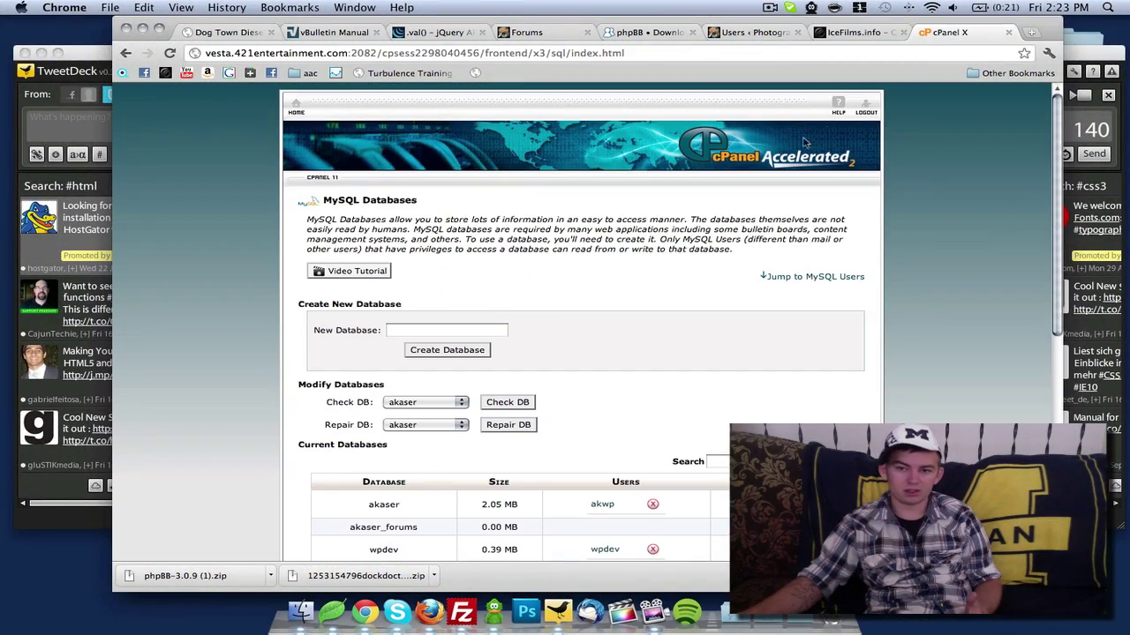
left_click(294, 108)
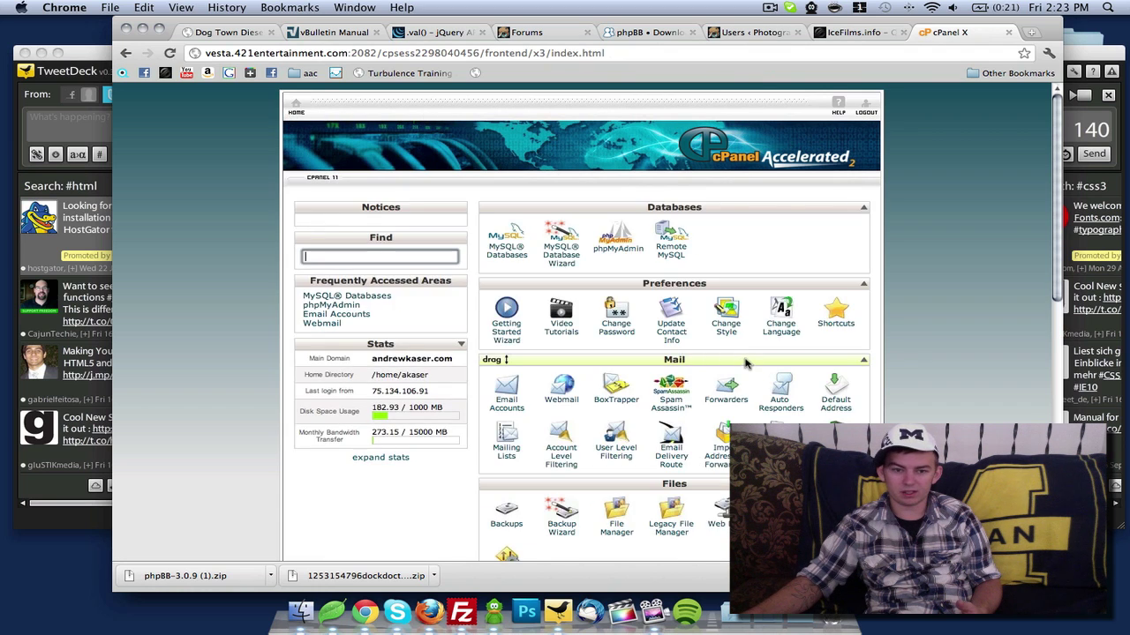
scroll(743, 363, "down", 10)
left_click(834, 353)
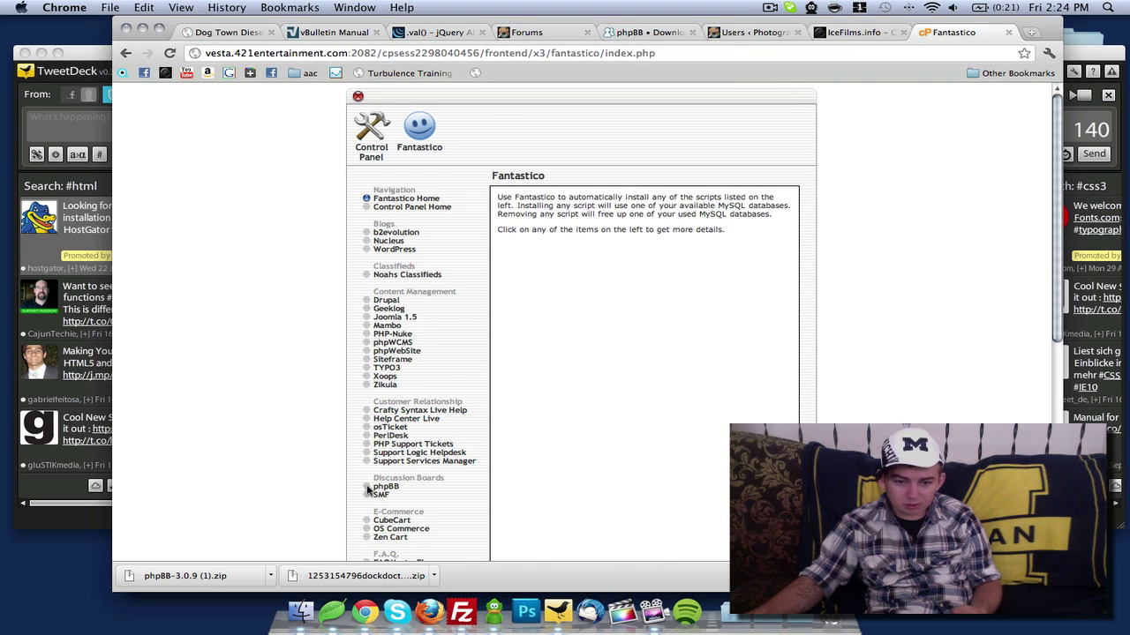
scroll(334, 473, "down", 1)
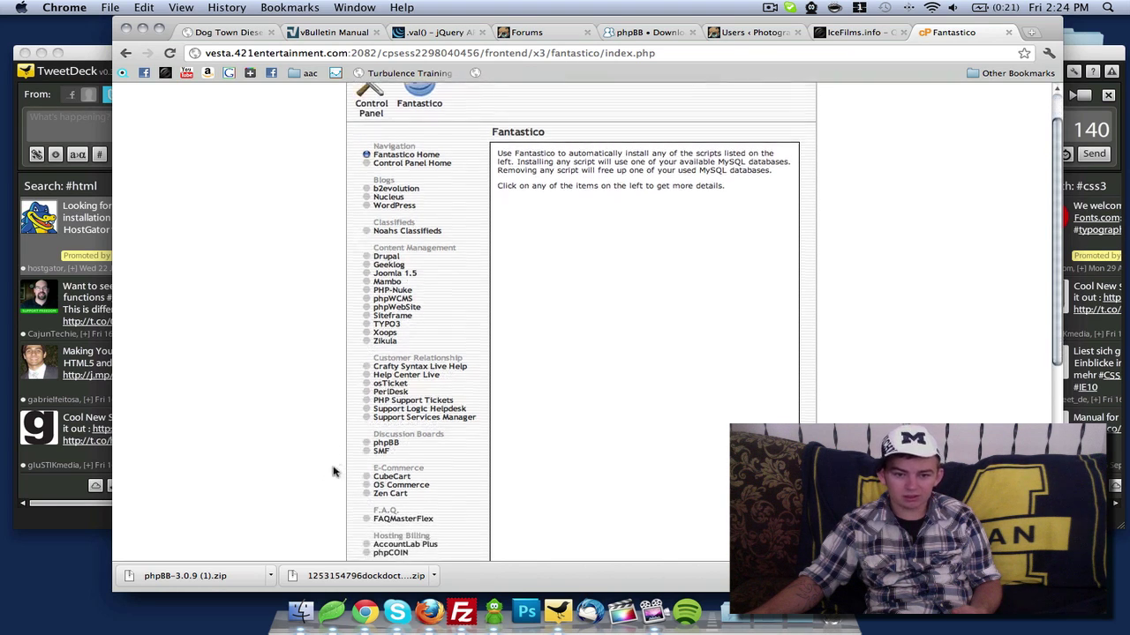
left_click(392, 443)
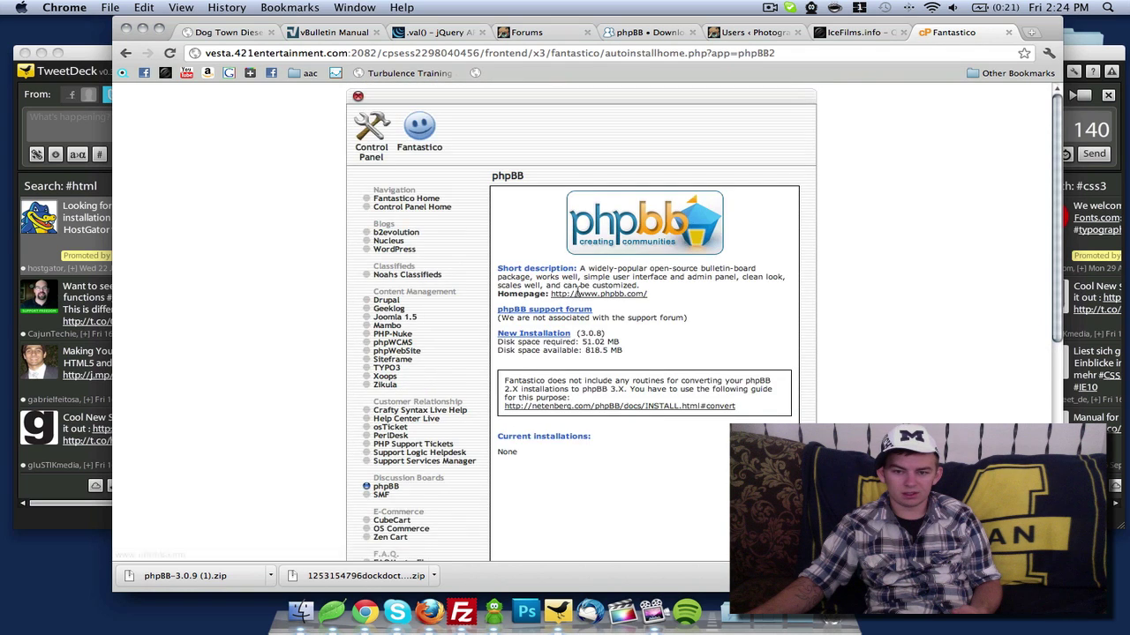
scroll(635, 454, "down", 1)
scroll(728, 317, "up", 2)
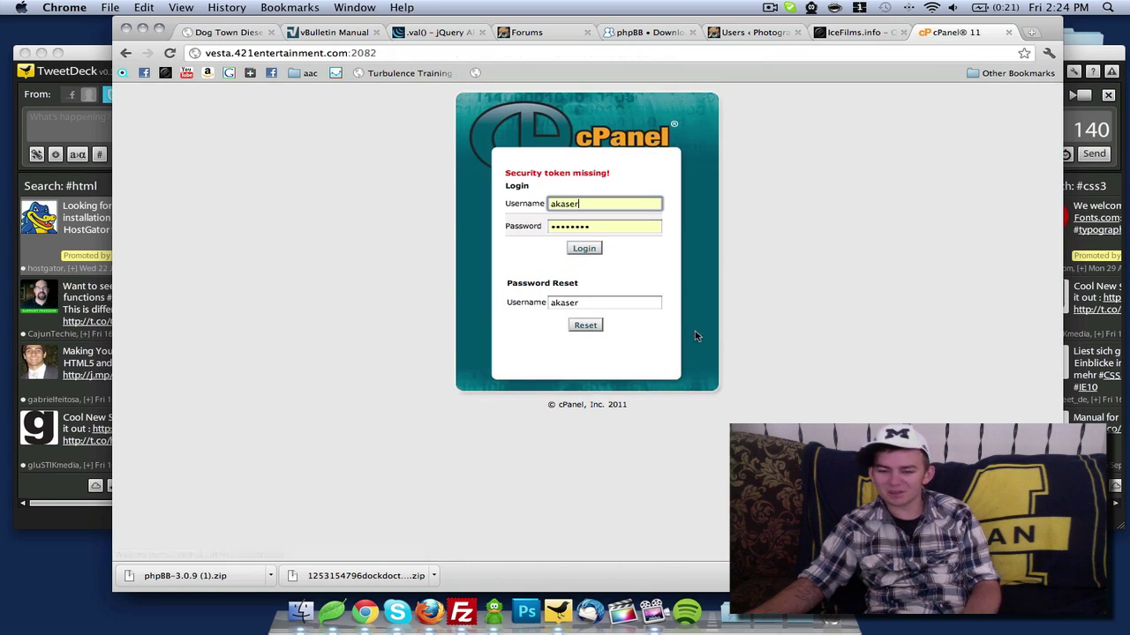
Log back in to cPanel, check FileZilla, then return to the cPanel home page
left_click(580, 248)
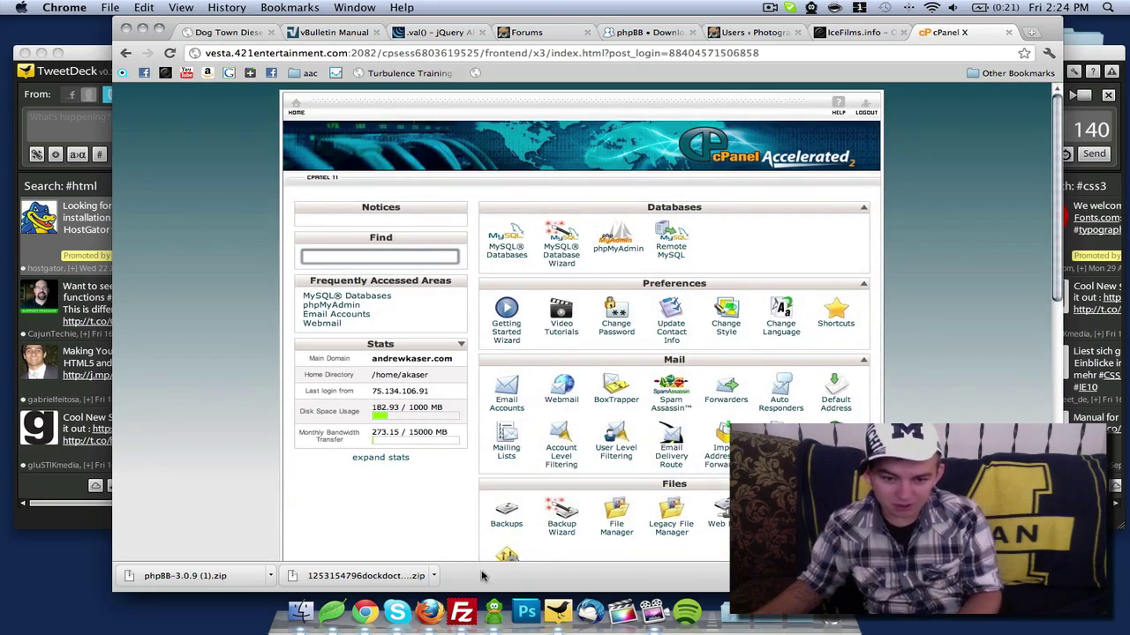
left_click(468, 600)
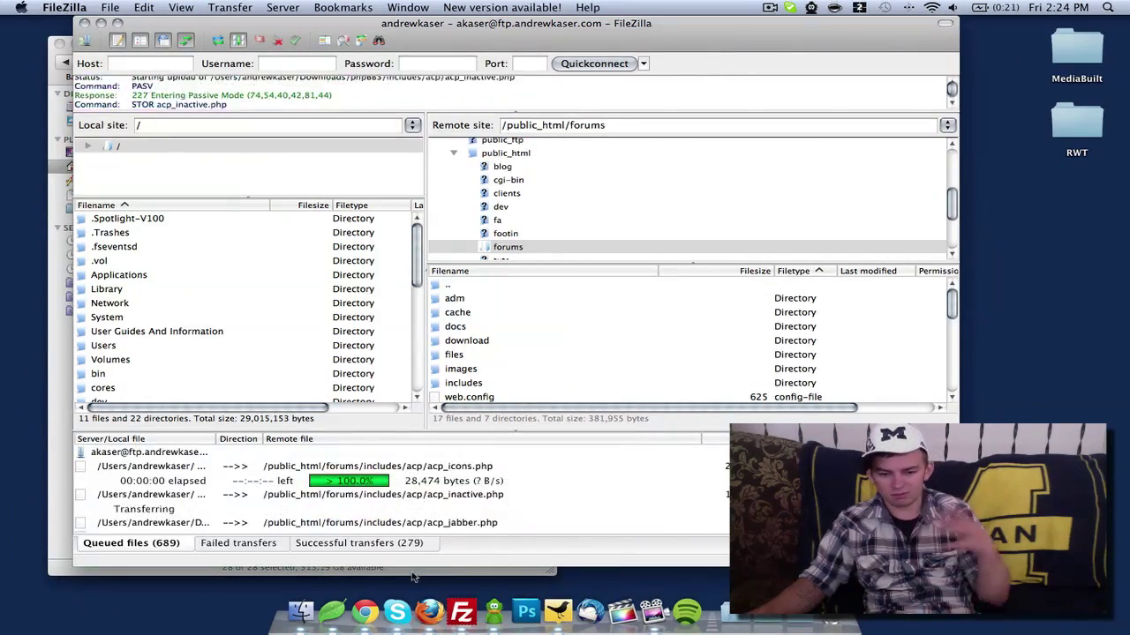
left_click(371, 609)
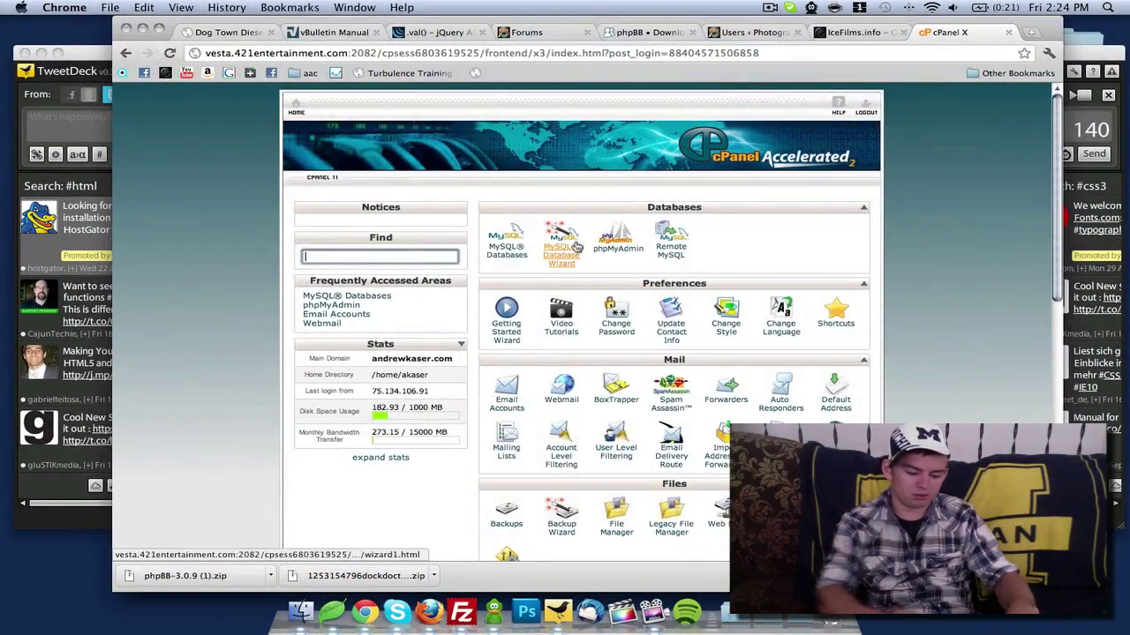
Load andrewkaser.com/forums/ in a new Chrome tab, correcting the address and reloading
key("super+t")
type("andrewkaser.com/")
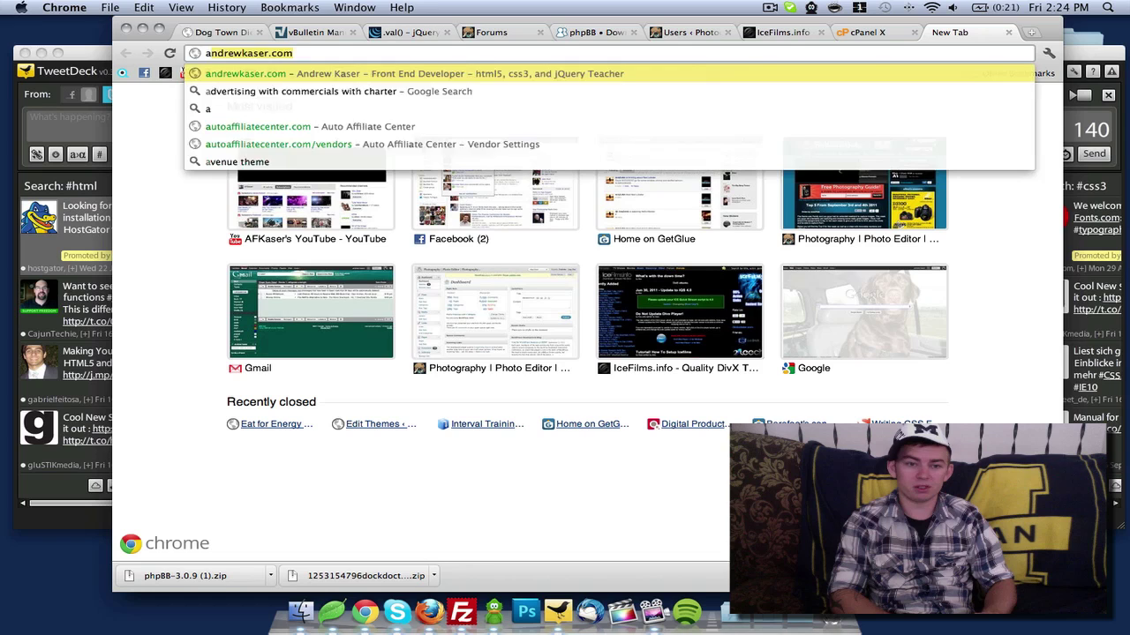
type("forums/")
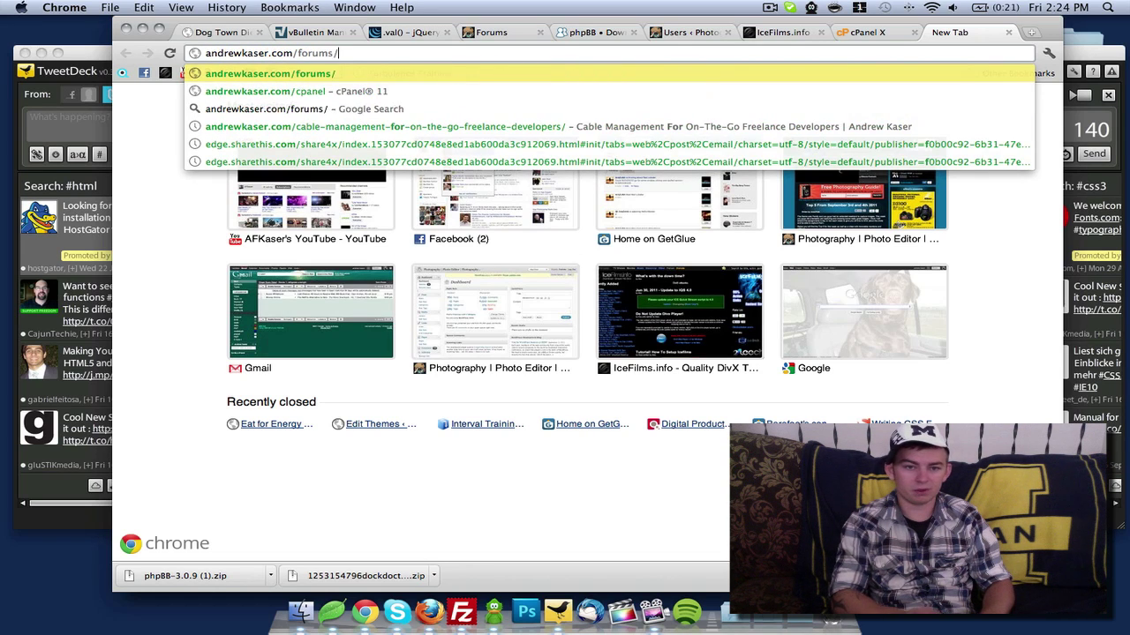
key("Return")
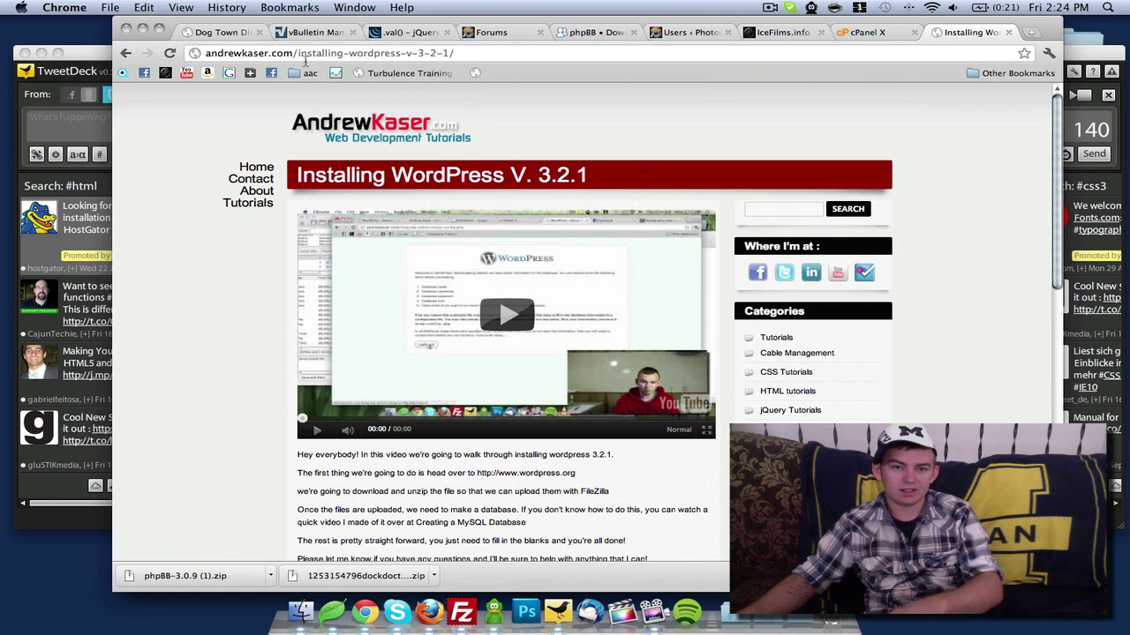
left_click_drag(299, 55, 492, 54)
key("BackSpace")
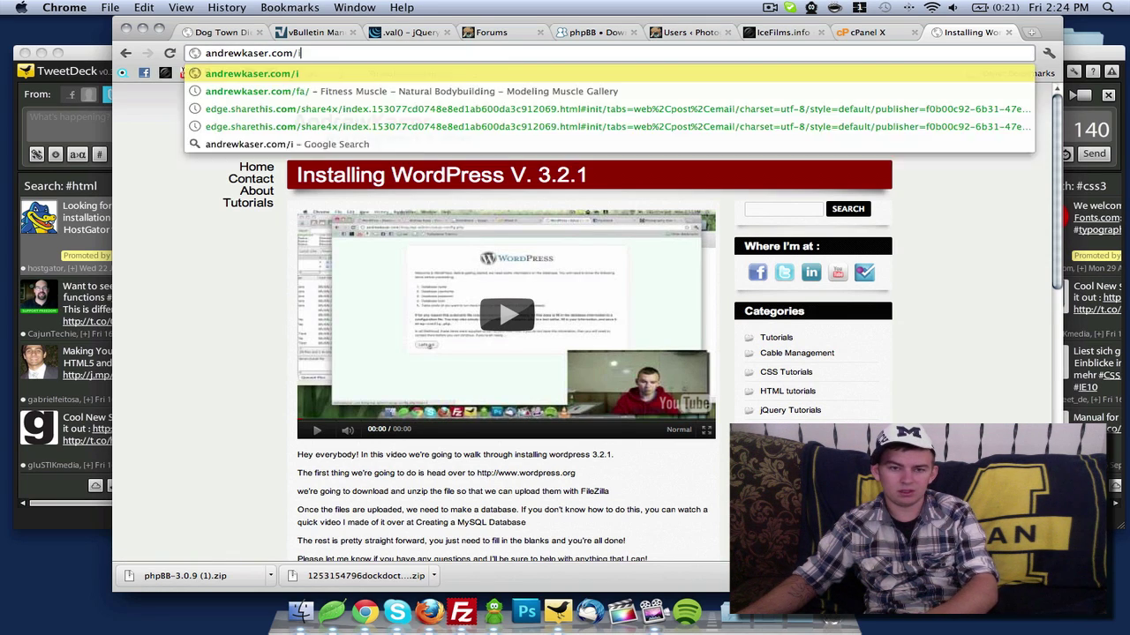
type("forums/")
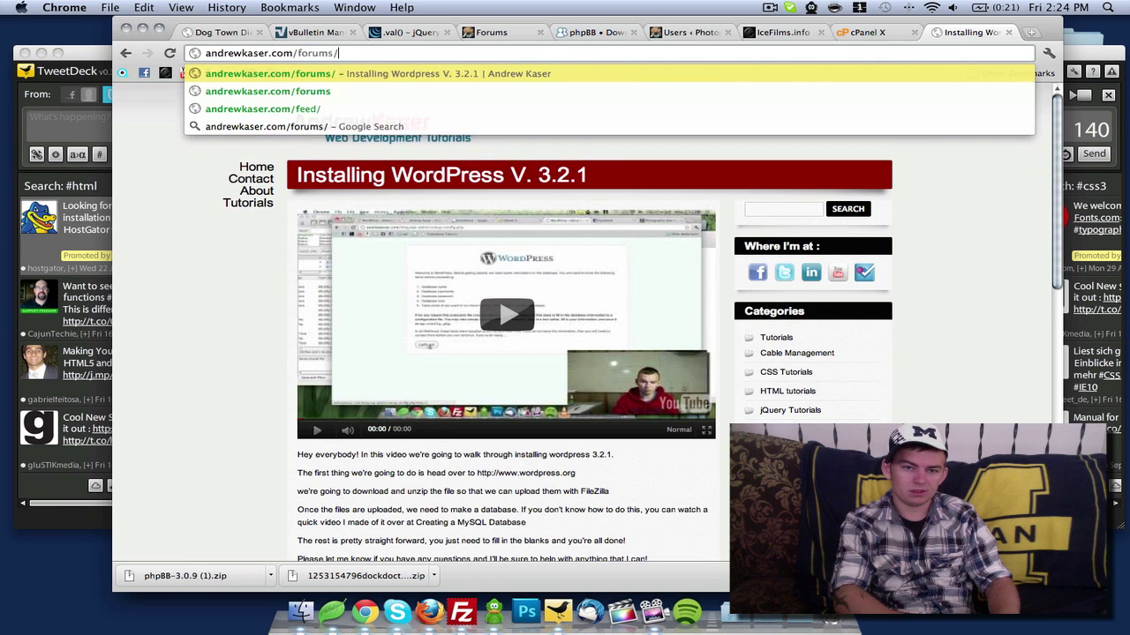
key("Return")
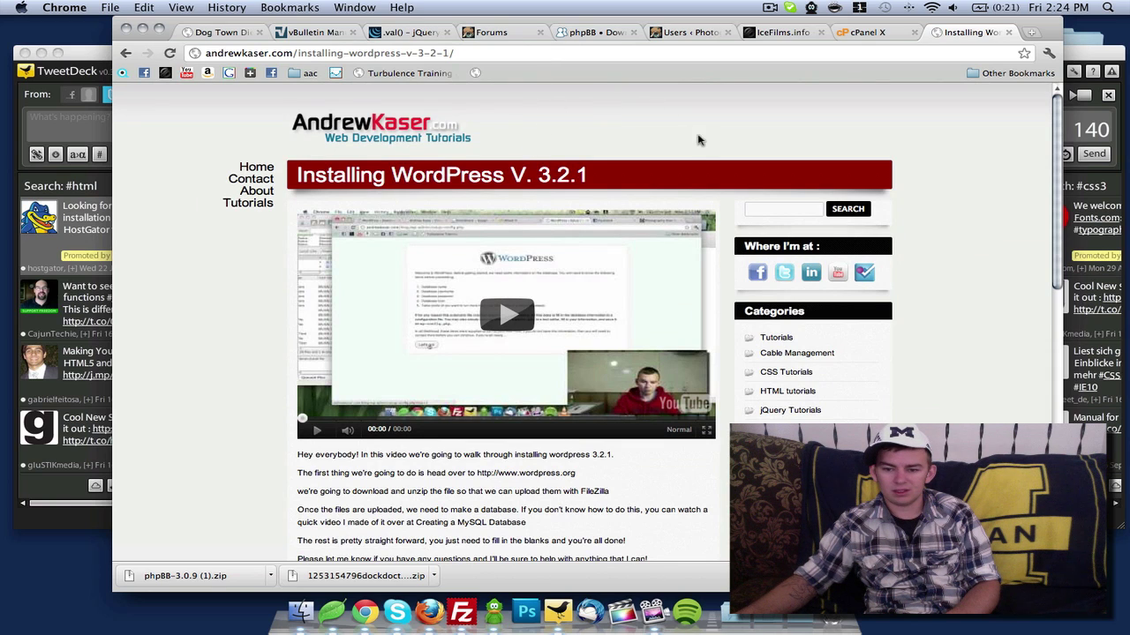
Look over the Installing WordPress V. 3.2.1 post, then switch to Coda
scroll(697, 139, "down", 5)
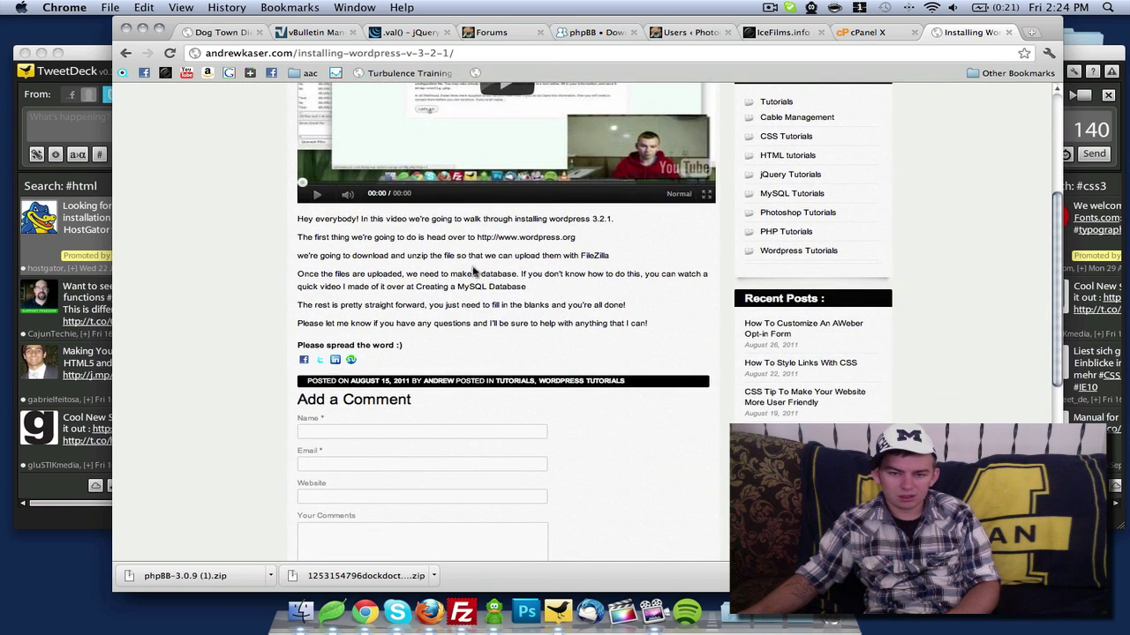
scroll(414, 274, "up", 5)
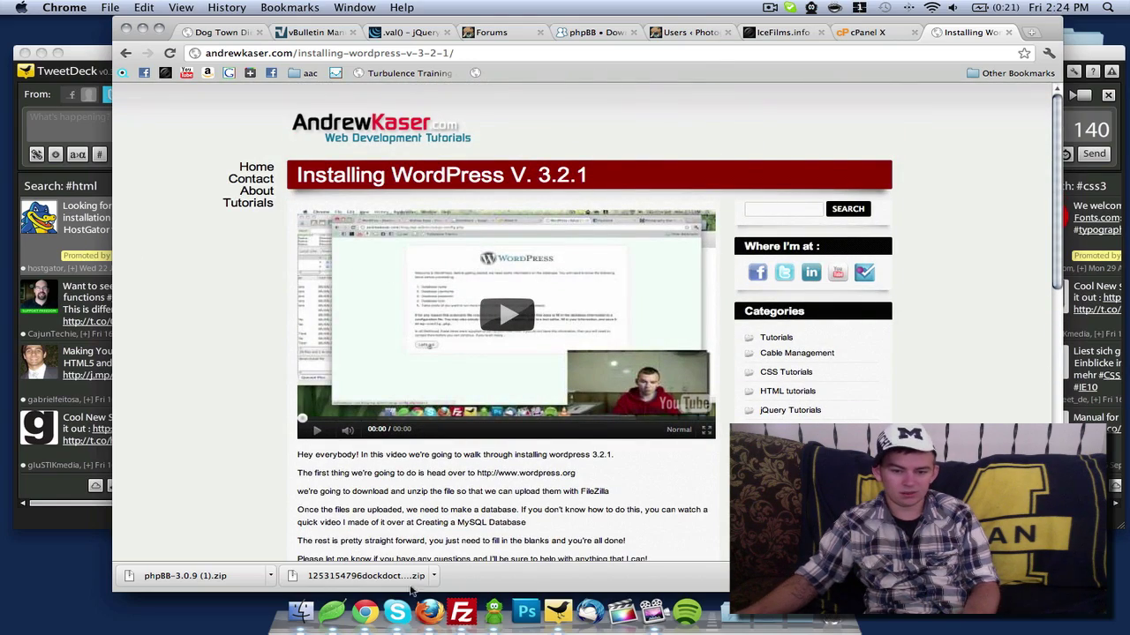
left_click(330, 609)
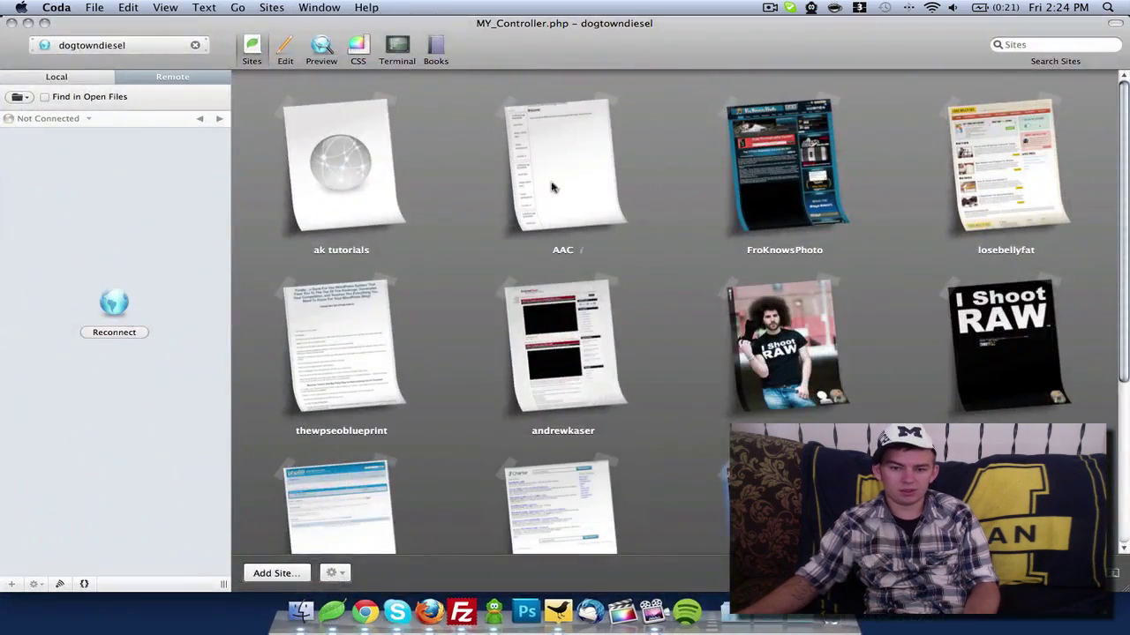
Open the andrewkaser site in Coda and select .htaccess in the remote sidebar, leaving its name unchanged
left_click(539, 374)
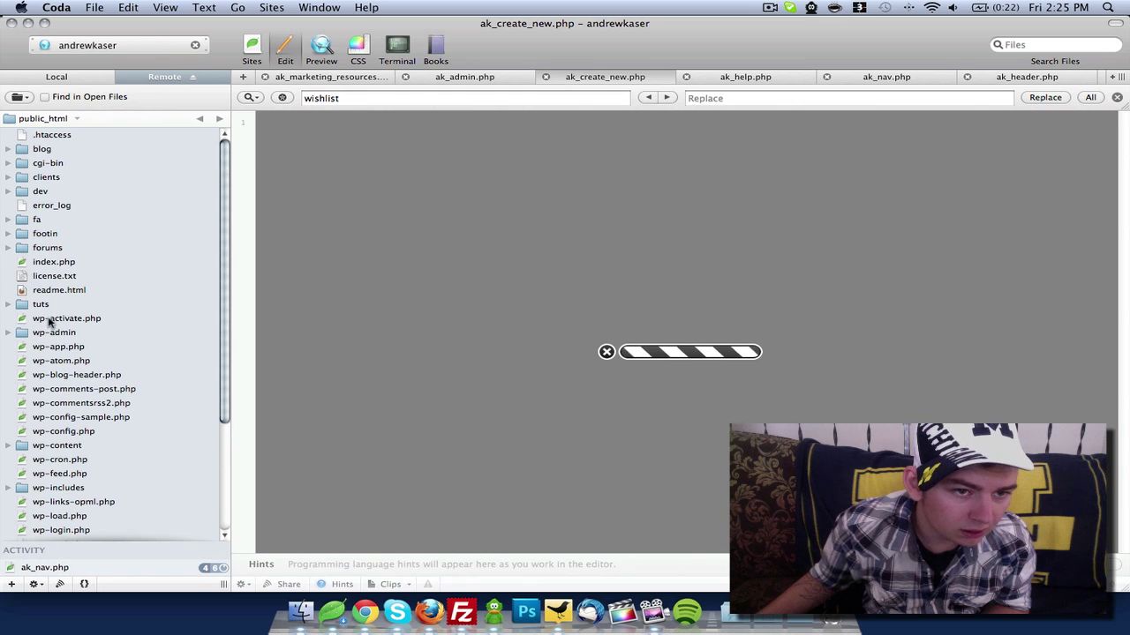
left_click(53, 136)
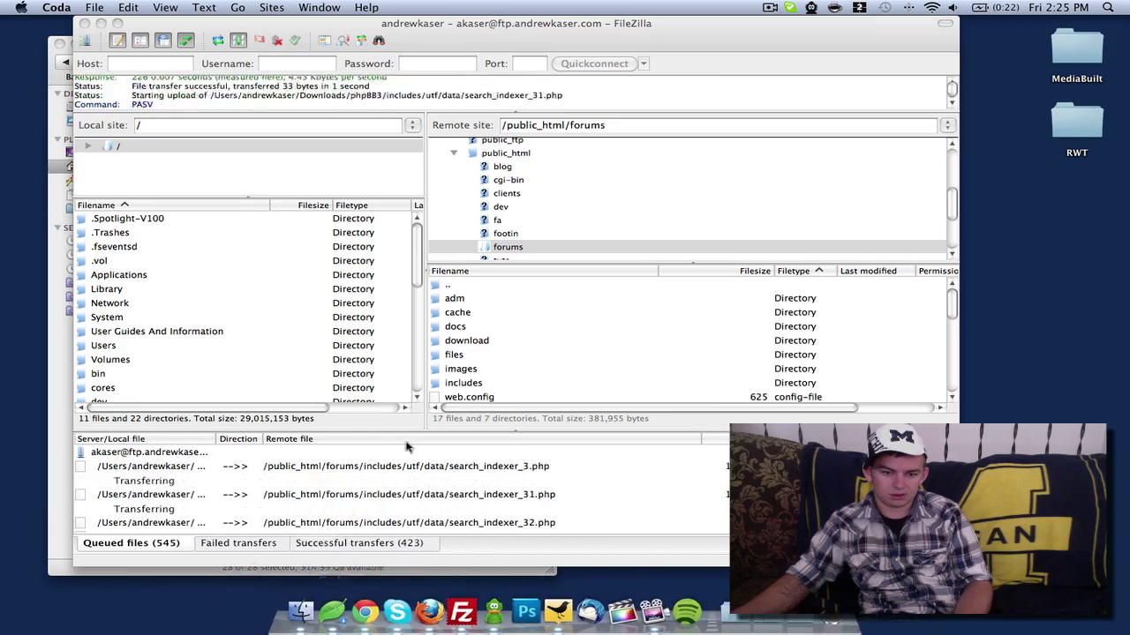
left_click(338, 603)
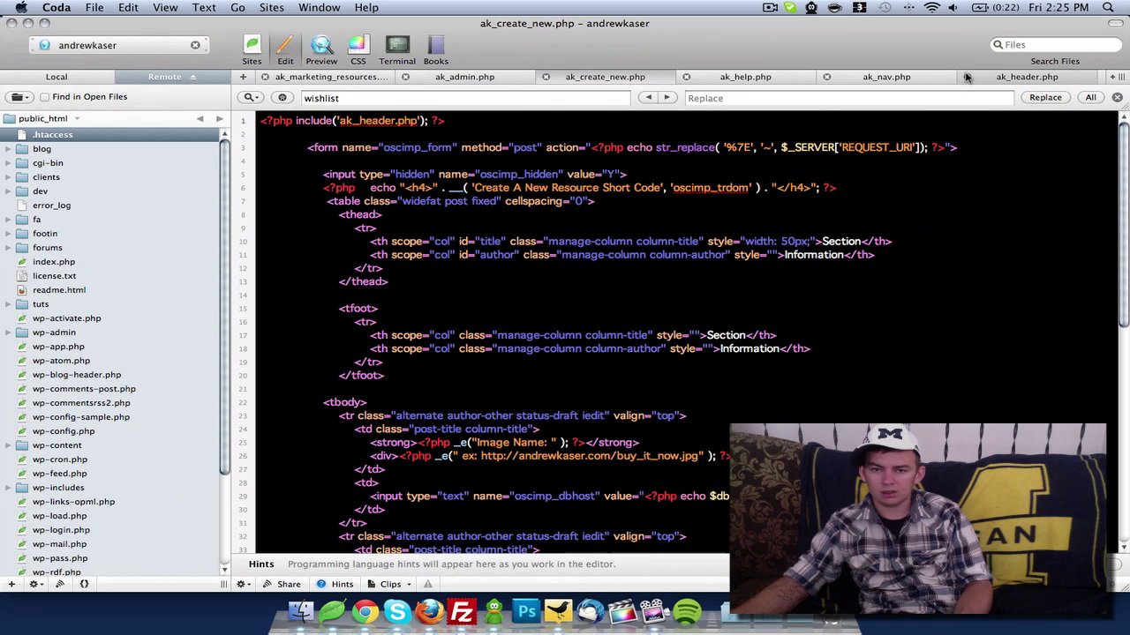
left_click(51, 137)
left_click(102, 135)
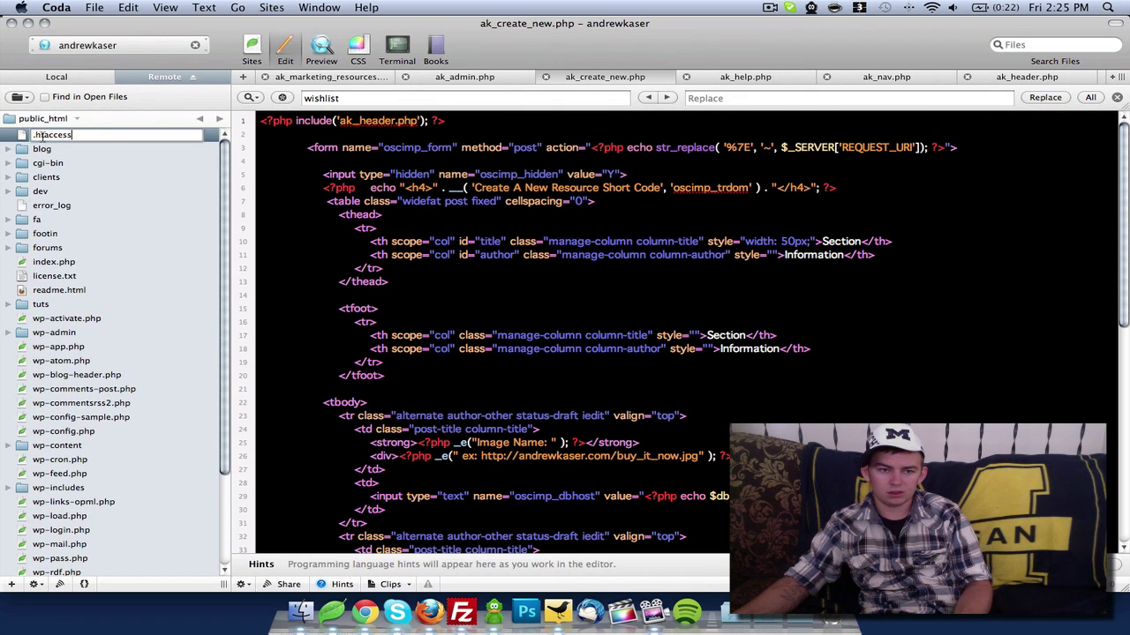
left_click(25, 136)
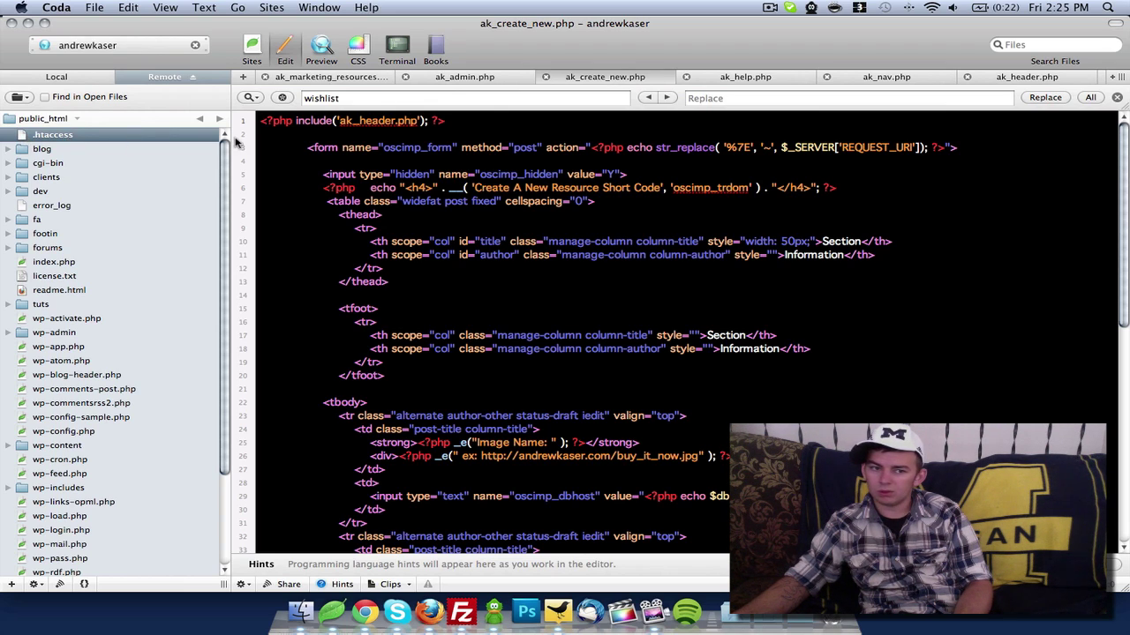
Enter 'Y' in the empty value on line 5 and hide the programming hints panel
left_click(609, 174)
type("Y")
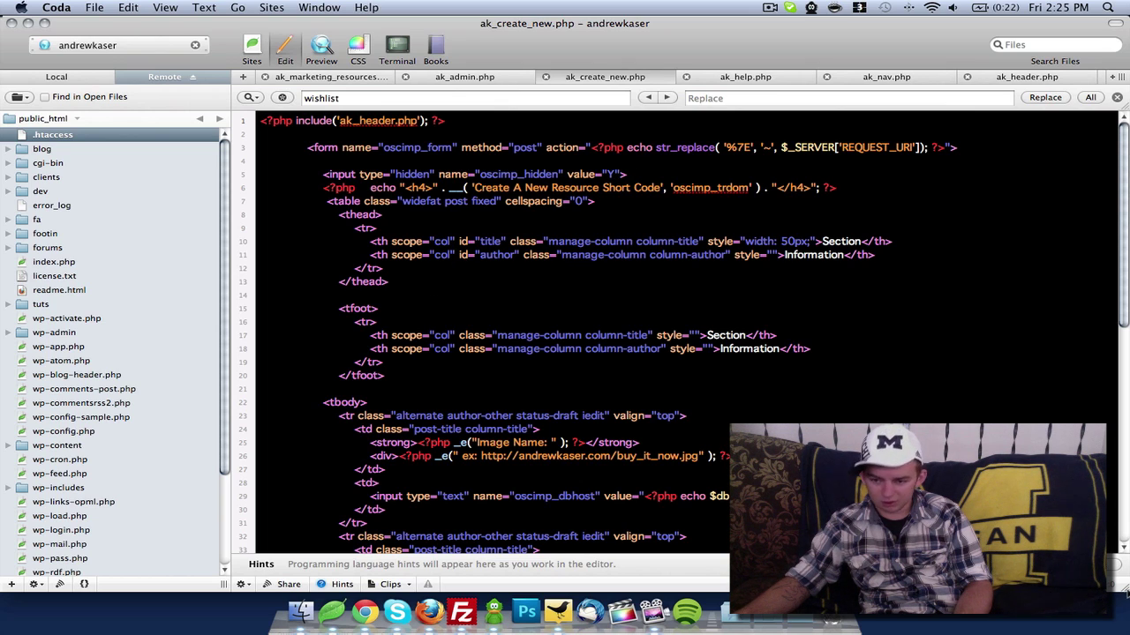
left_click(345, 584)
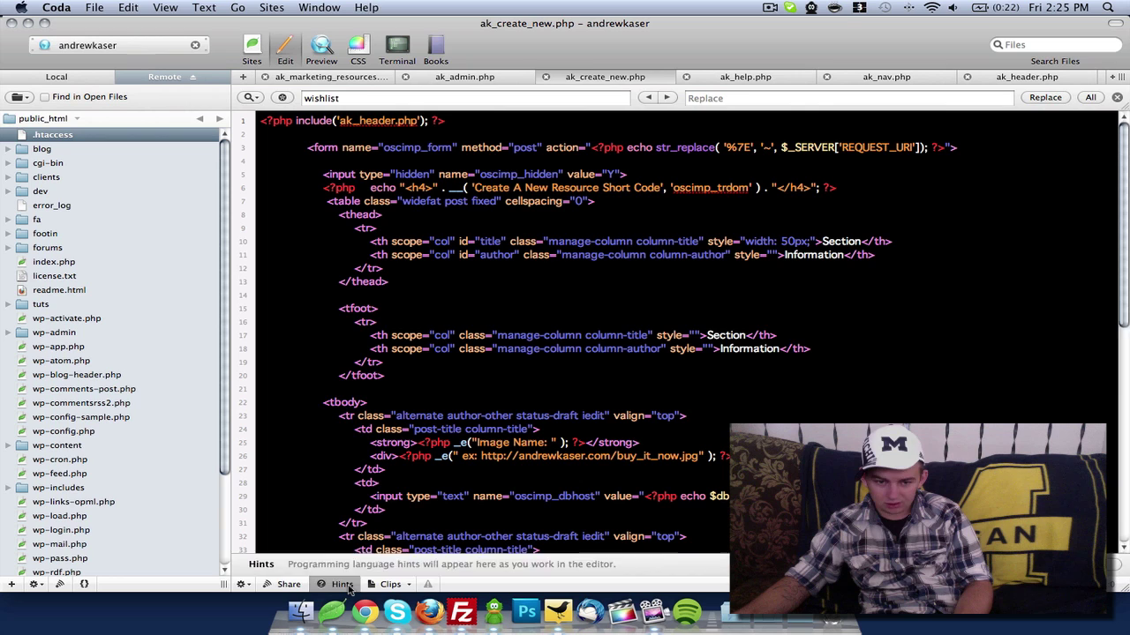
Close the Find bar and the six open ak_*.php file tabs
left_click(1117, 98)
left_click(967, 76)
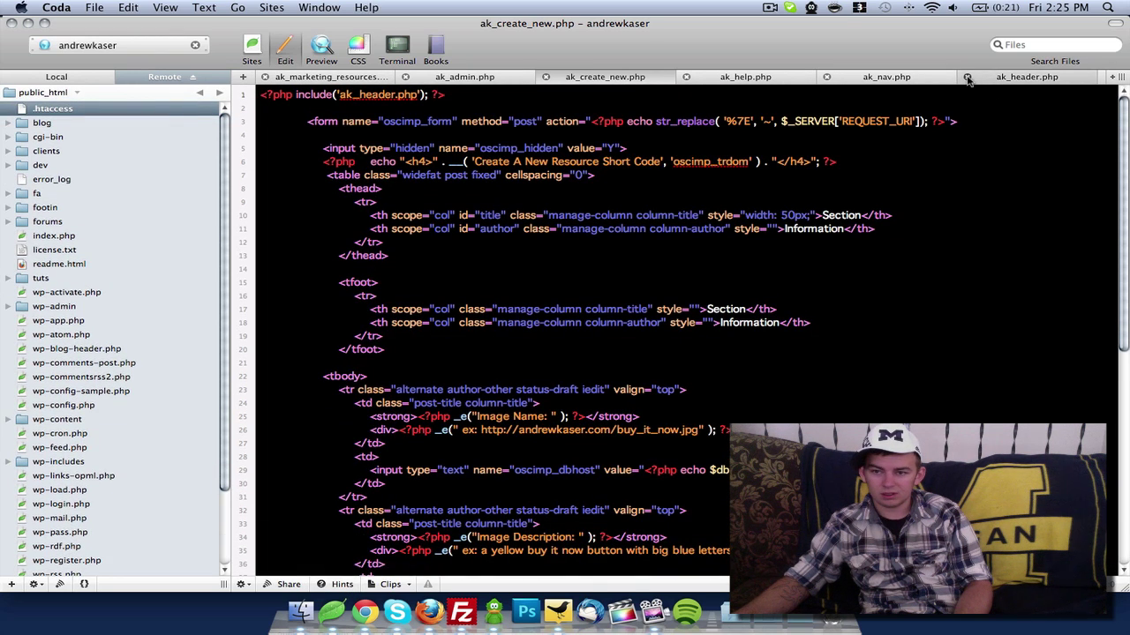
left_click(825, 76)
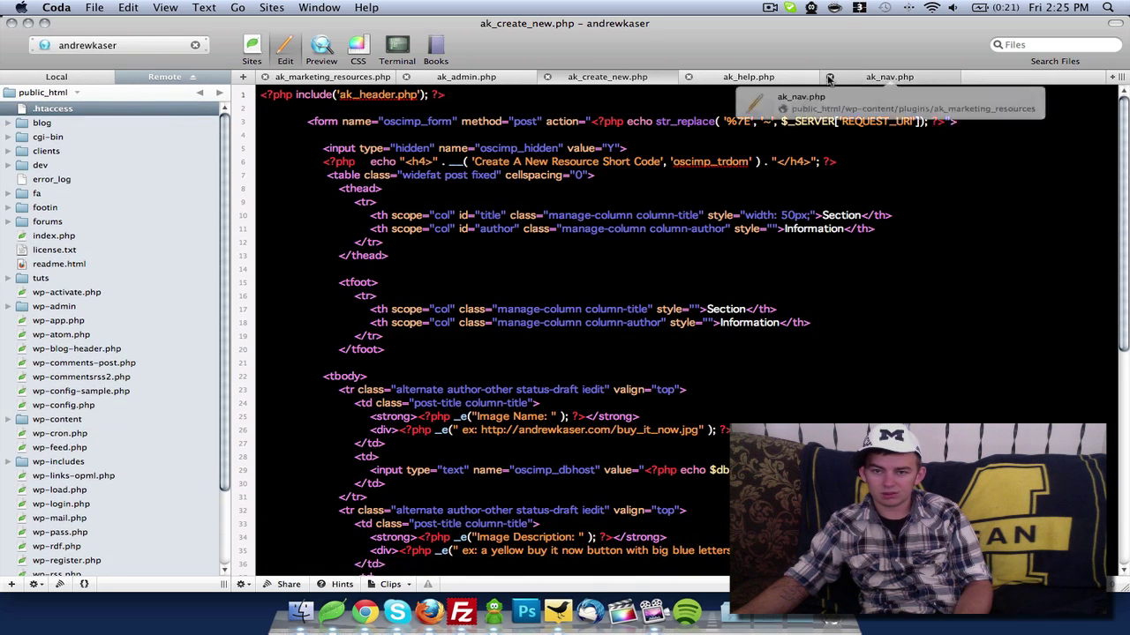
left_click(689, 77)
left_click(547, 77)
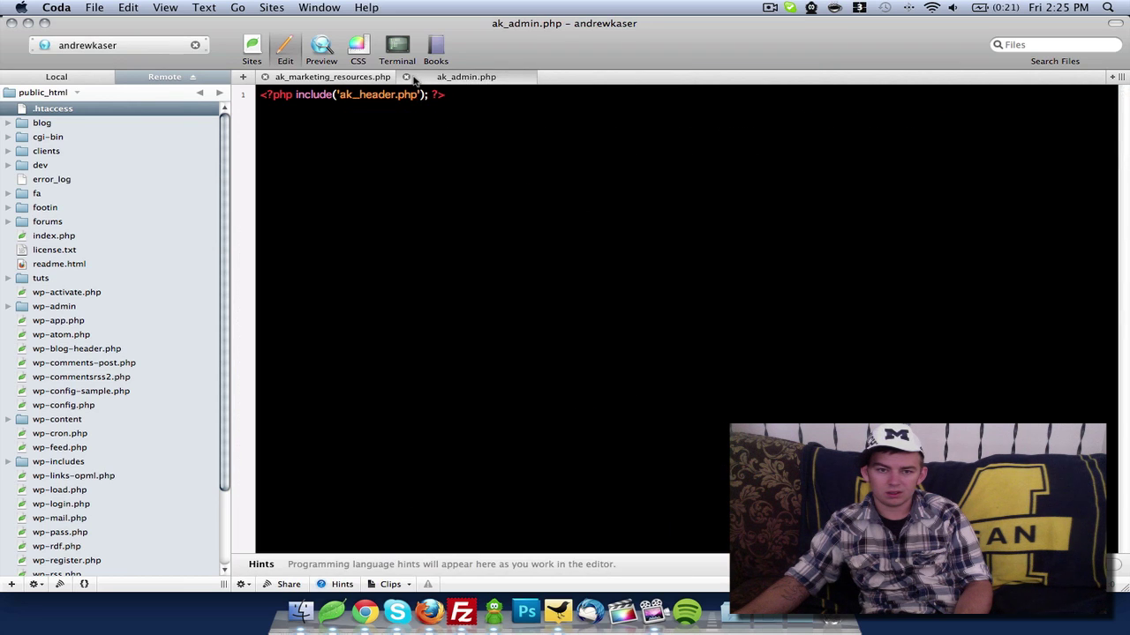
left_click(406, 76)
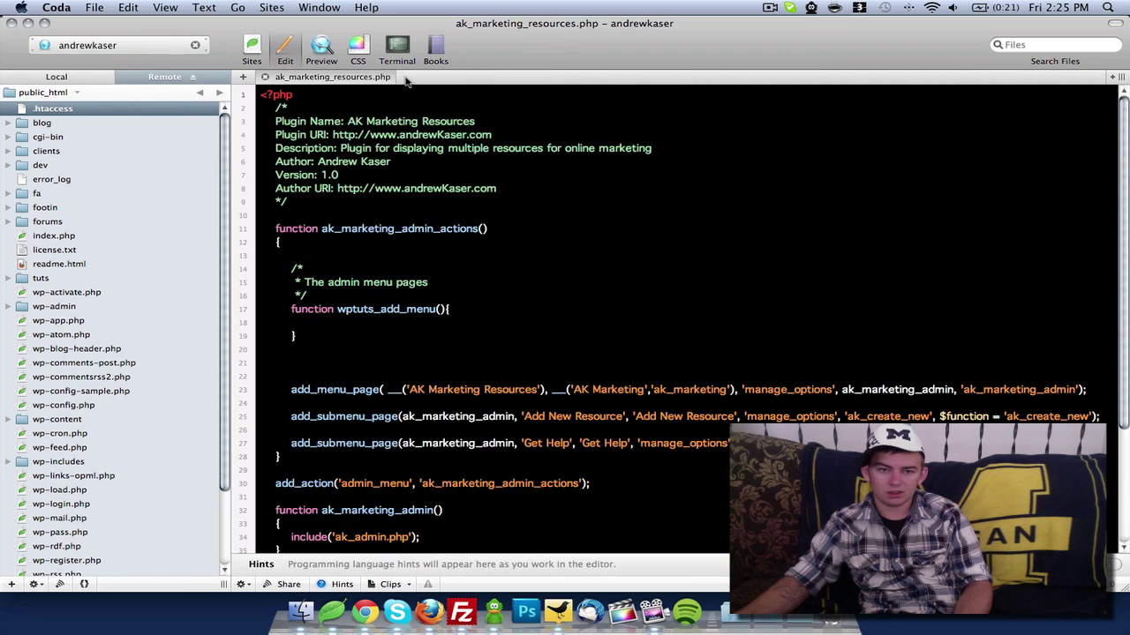
left_click(265, 77)
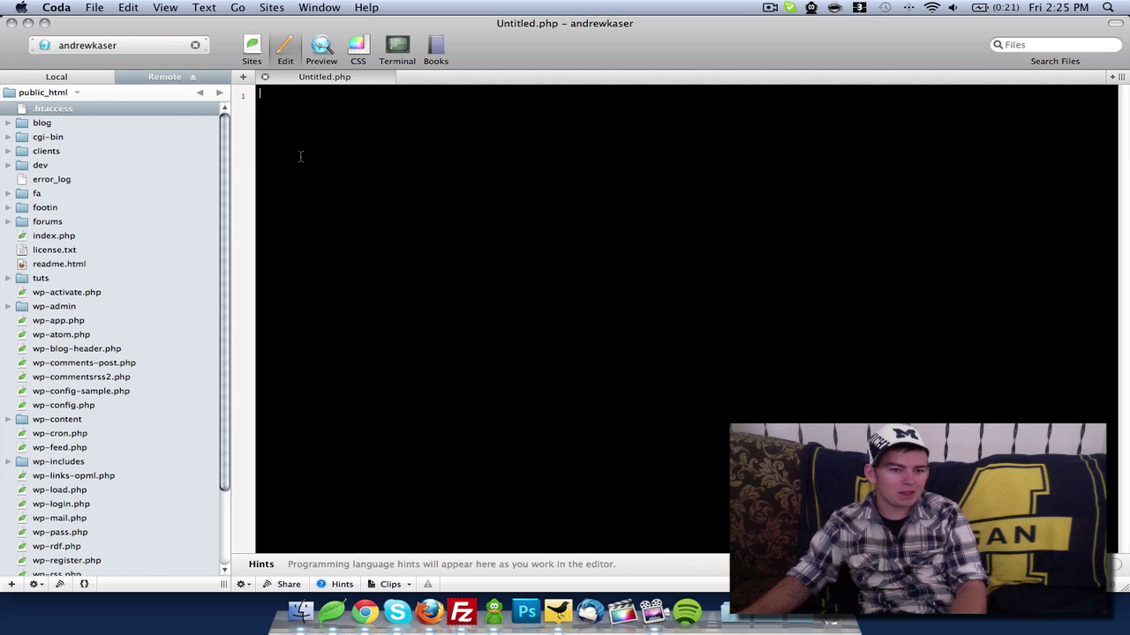
Open .htaccess and error_log, return to Untitled.php, hide hints, and expand the forums folder
right_click(70, 111)
mouse_move(216, 137)
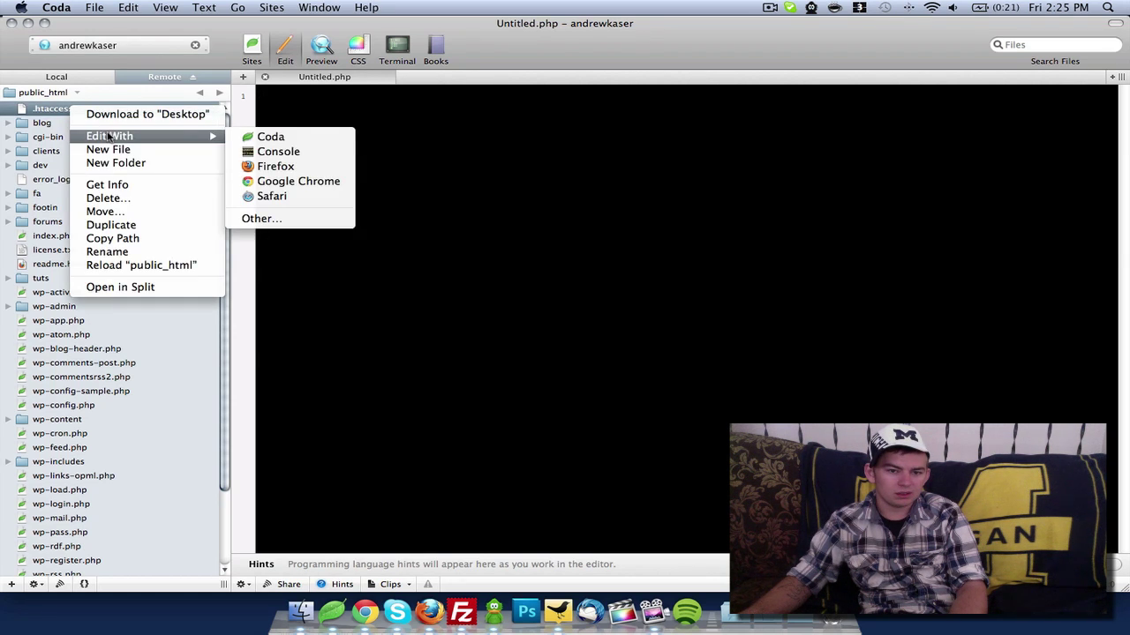
left_click(256, 137)
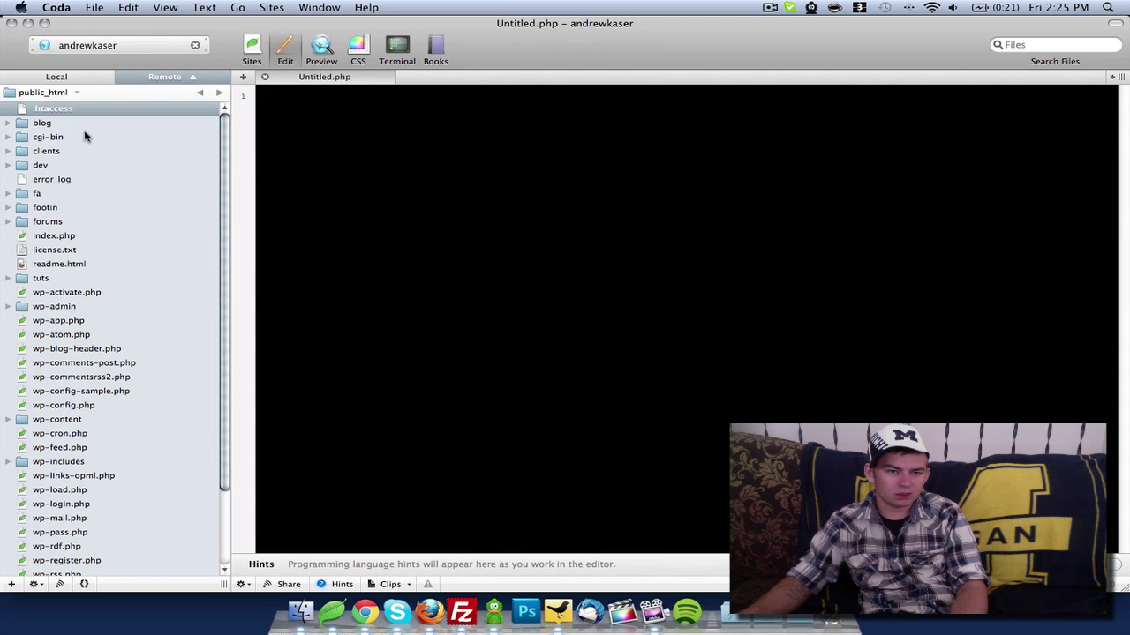
left_click(71, 179)
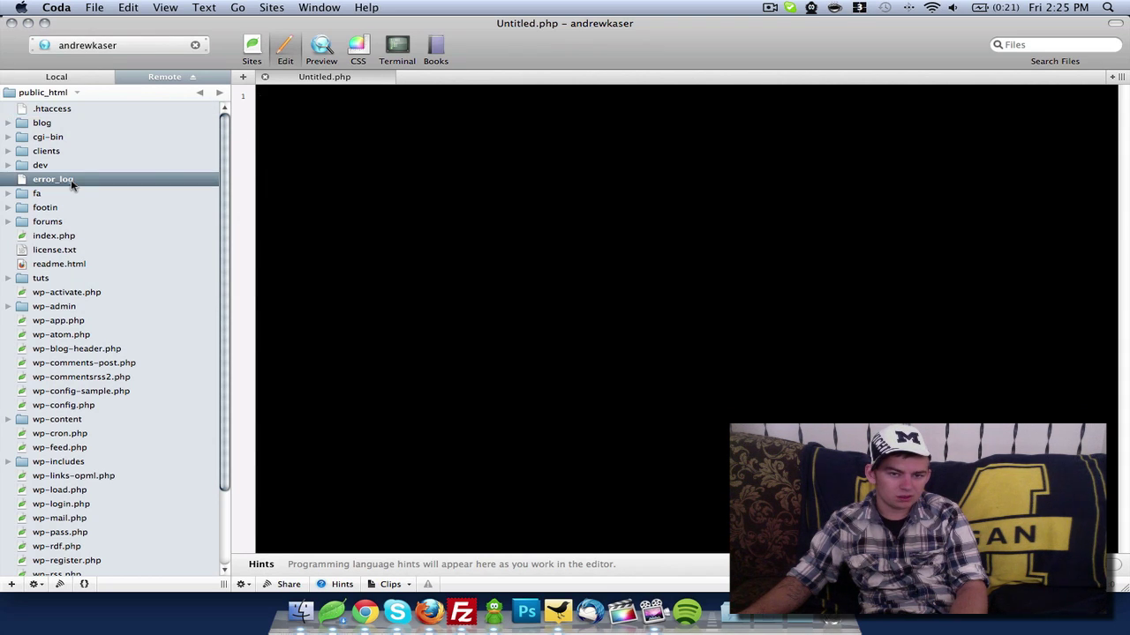
double_click(70, 180)
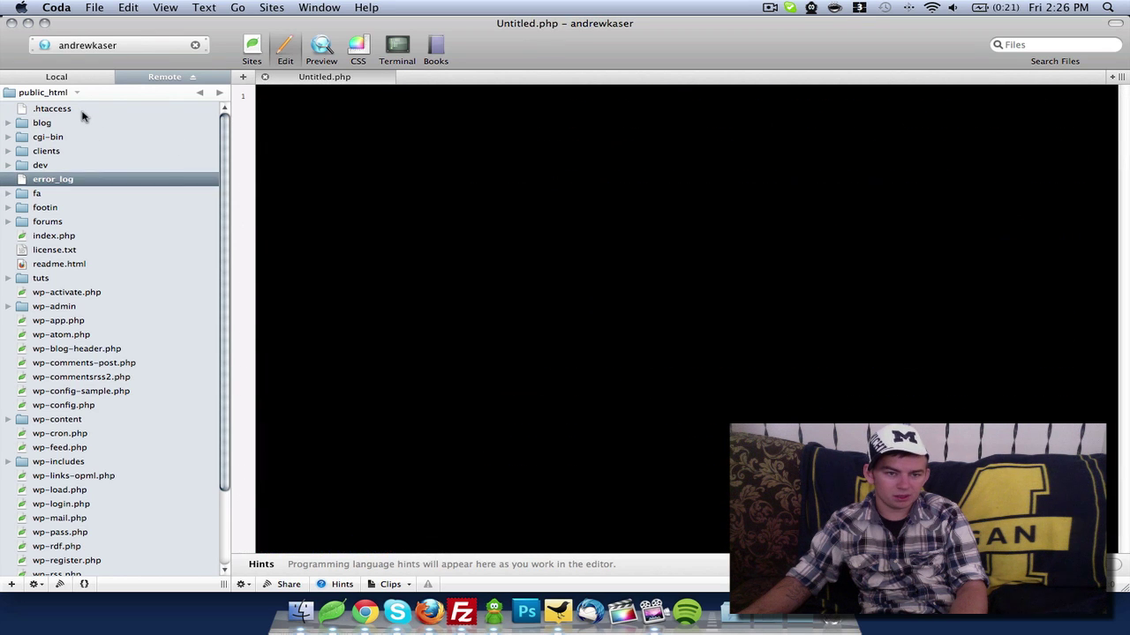
left_click(81, 111)
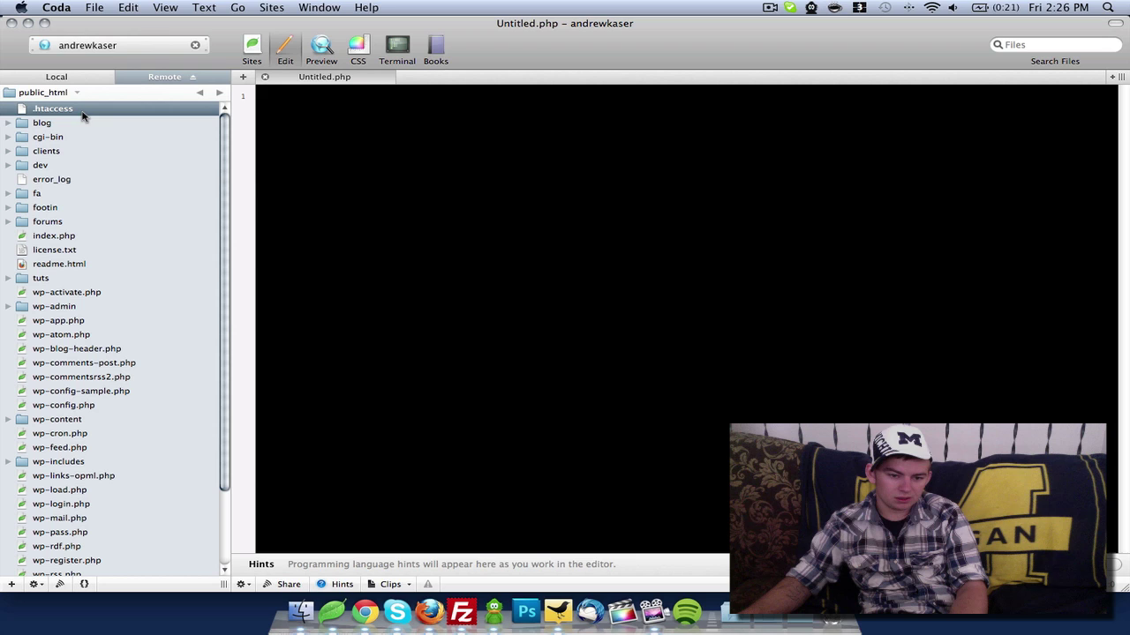
left_click(340, 584)
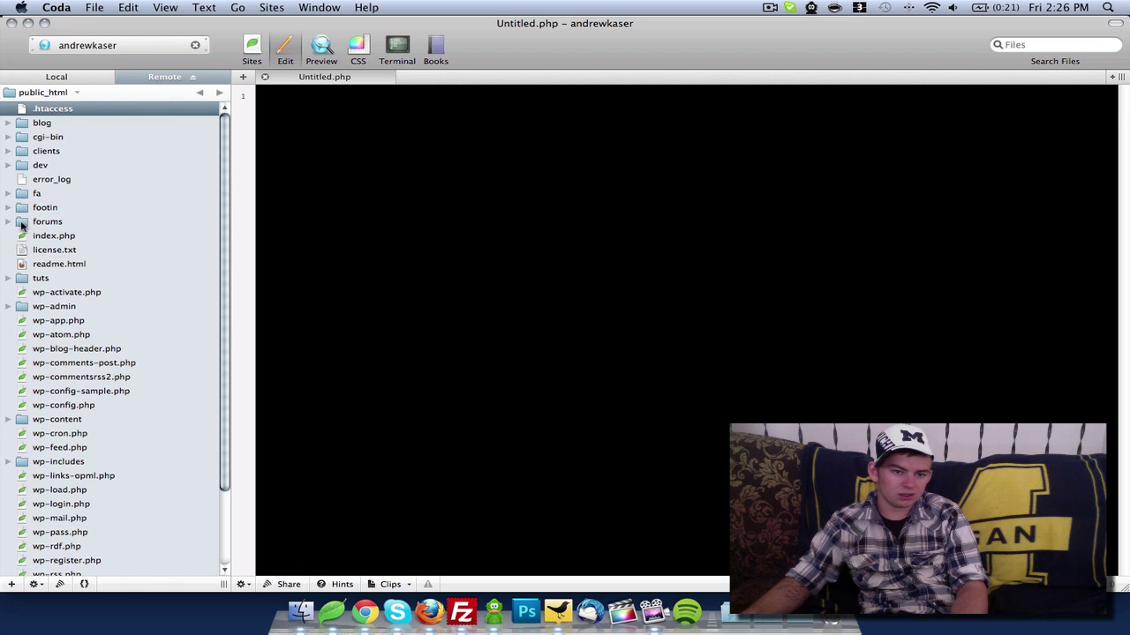
left_click(53, 226)
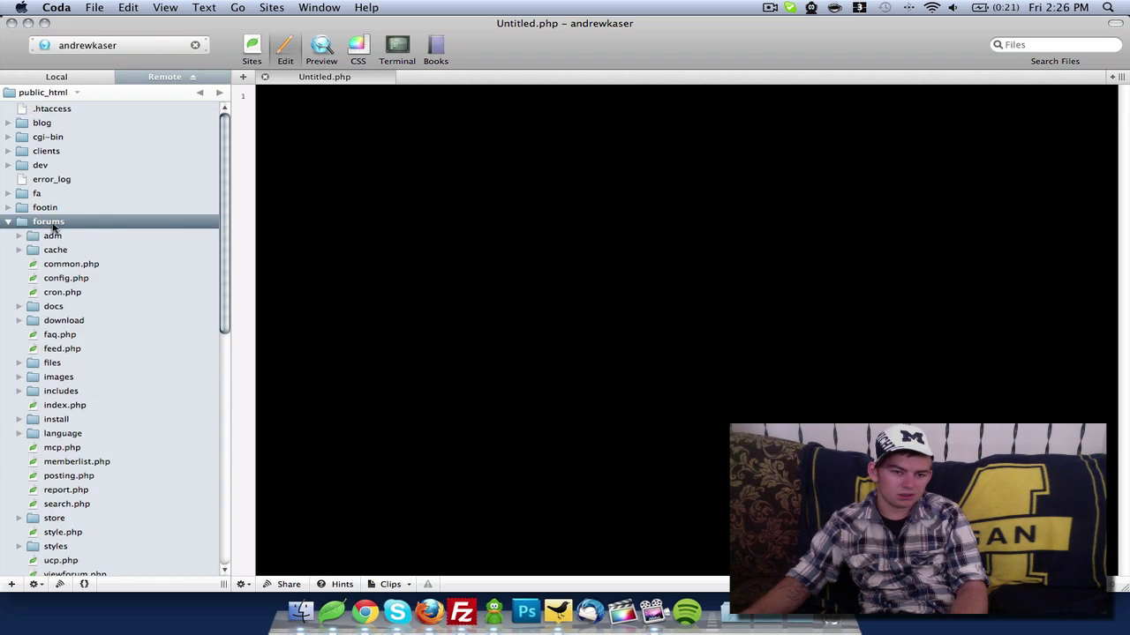
Load andrewkaser.com/forum in a new Chrome tab, then check FileZilla's forums folder listing
left_click(454, 608)
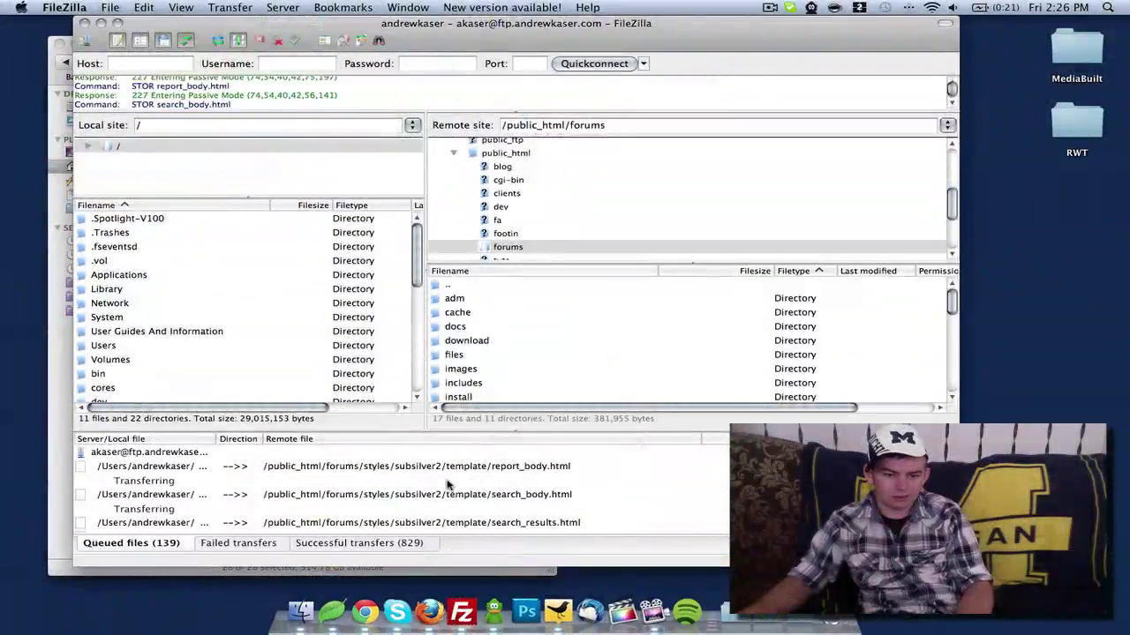
left_click(365, 611)
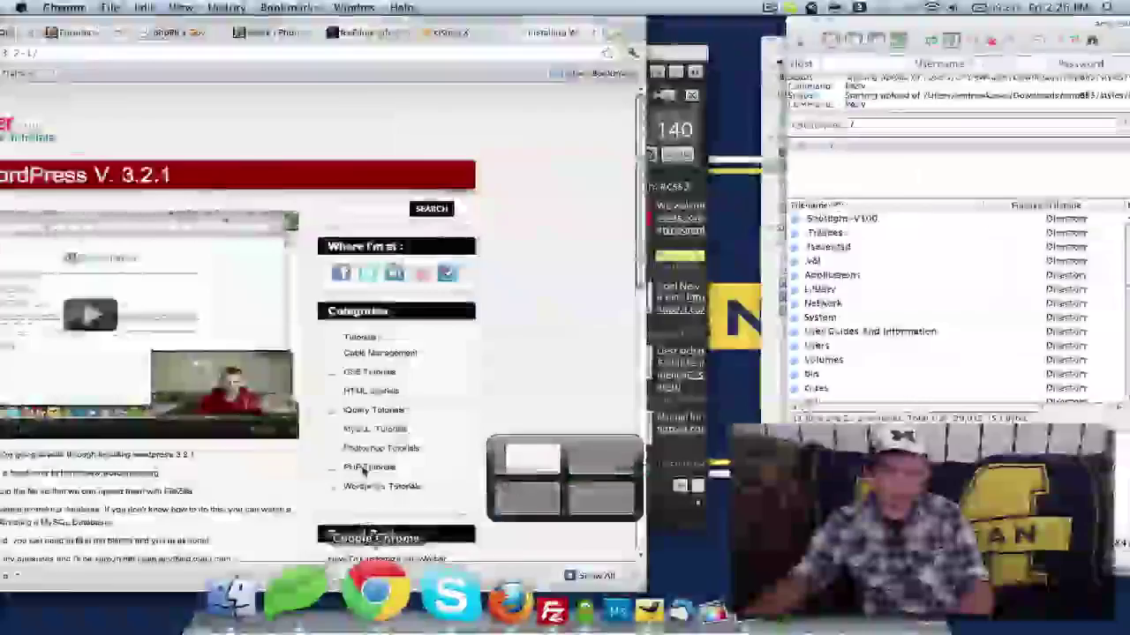
left_click(300, 55)
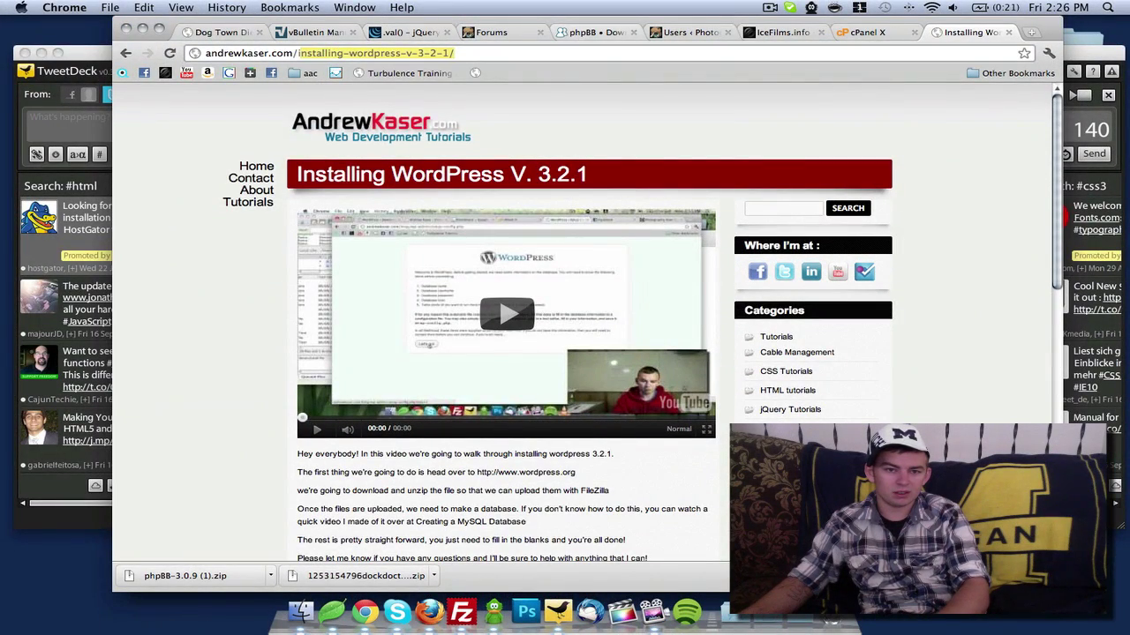
key("super+t")
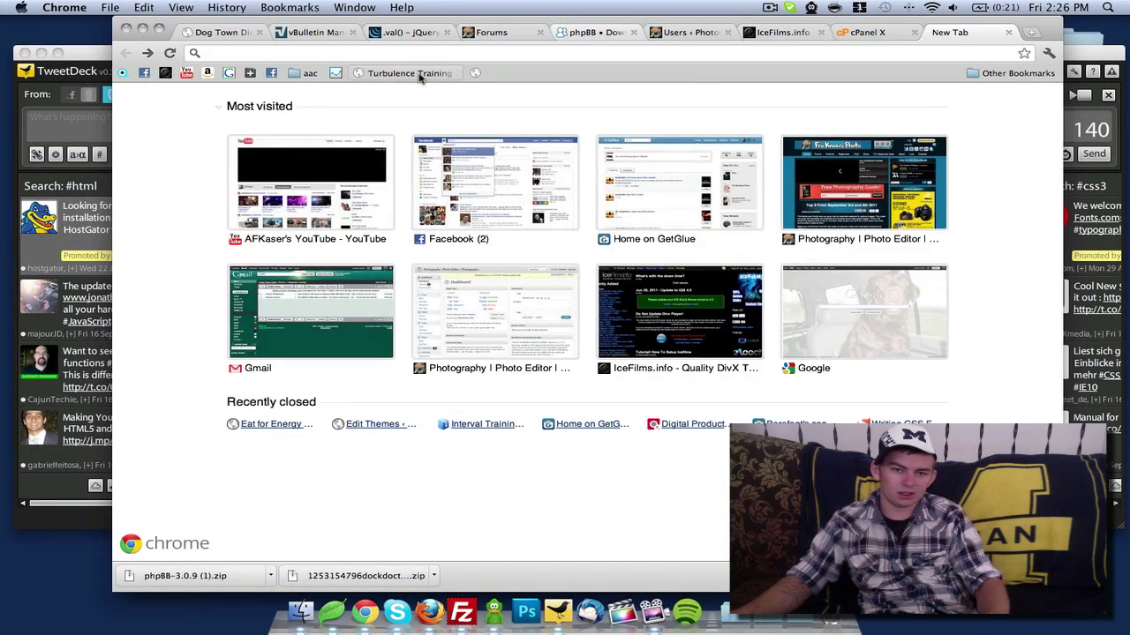
left_click(420, 51)
type("andrewkaser.com/forum")
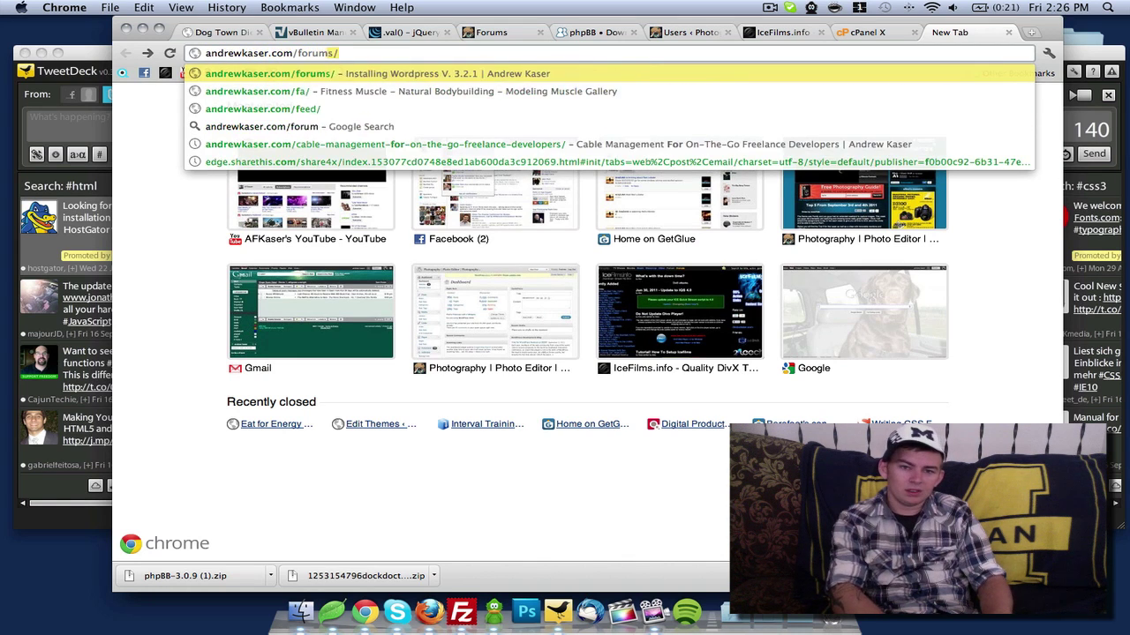
key("Return")
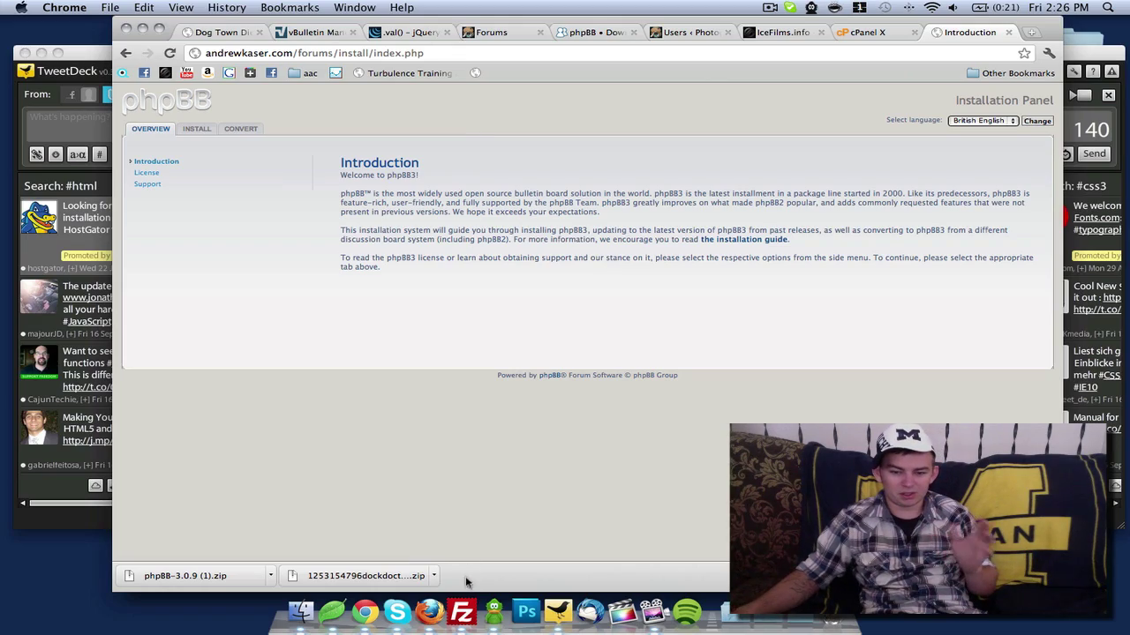
left_click(462, 609)
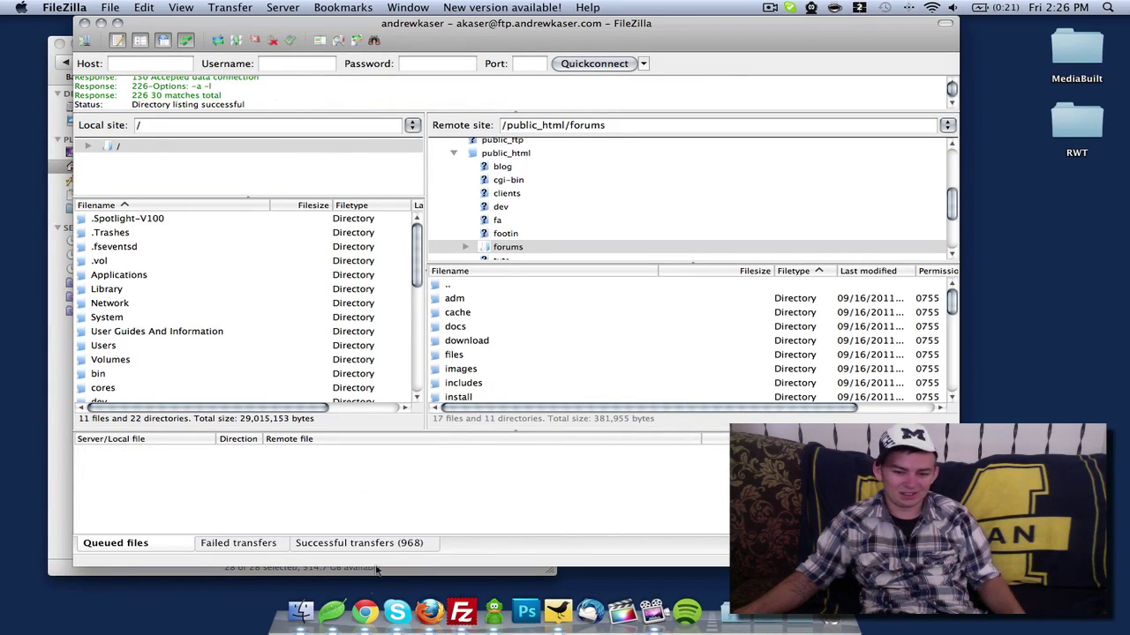
Return to Chrome, which shows the phpBB3 Installation Panel's Introduction page
left_click(365, 611)
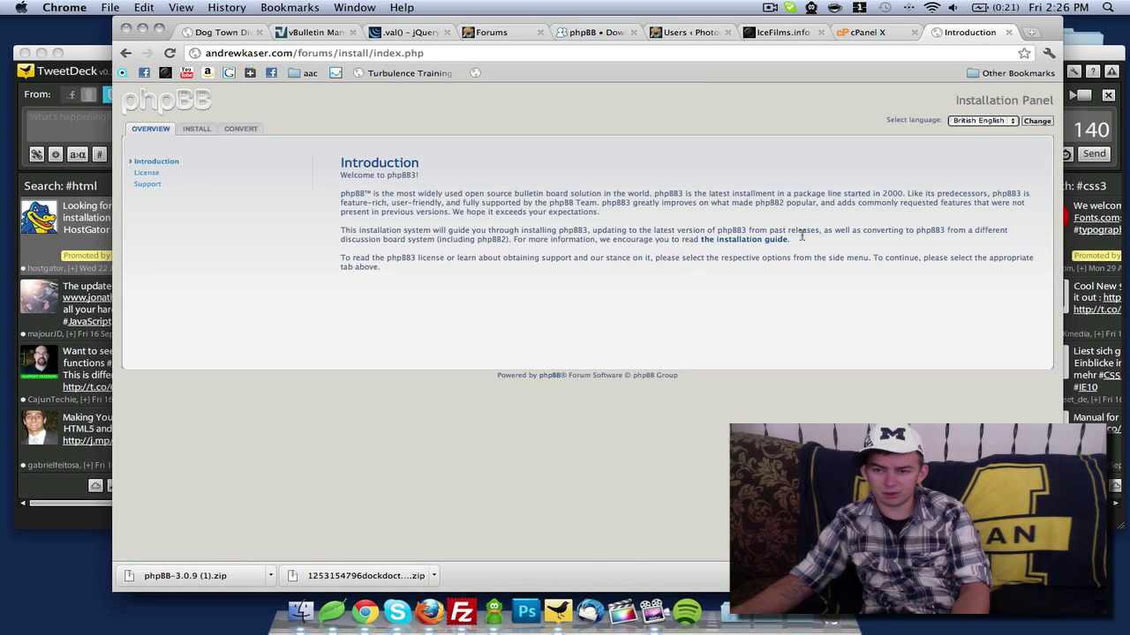
Keep British English as the installer language and view the License and Support pages
left_click(976, 124)
left_click(987, 124)
left_click(979, 121)
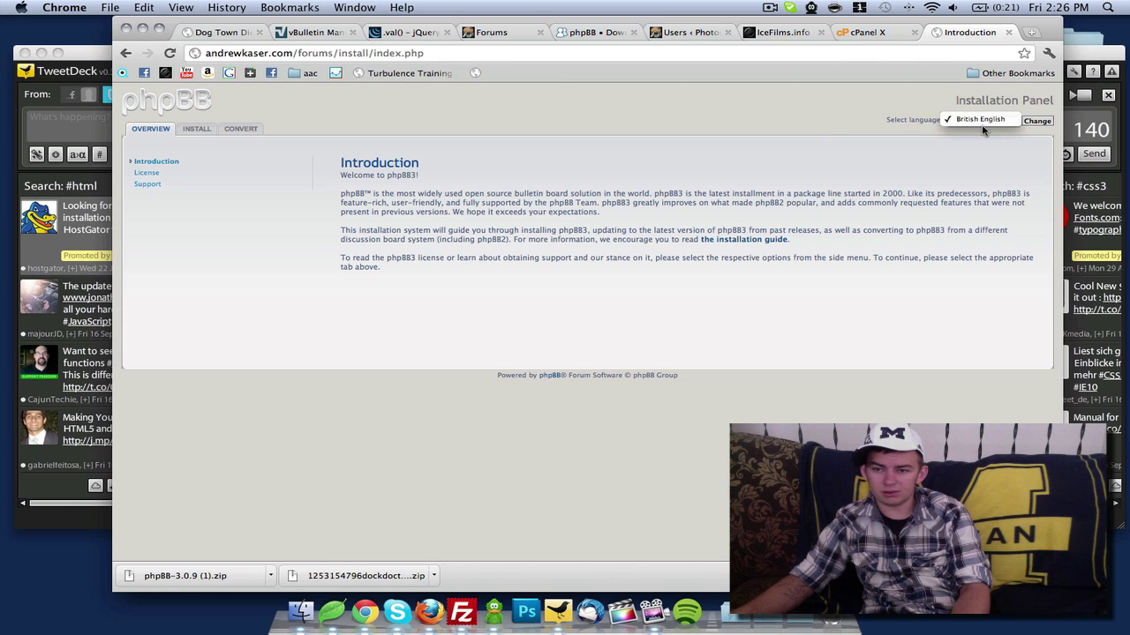
left_click(979, 120)
left_click(1040, 122)
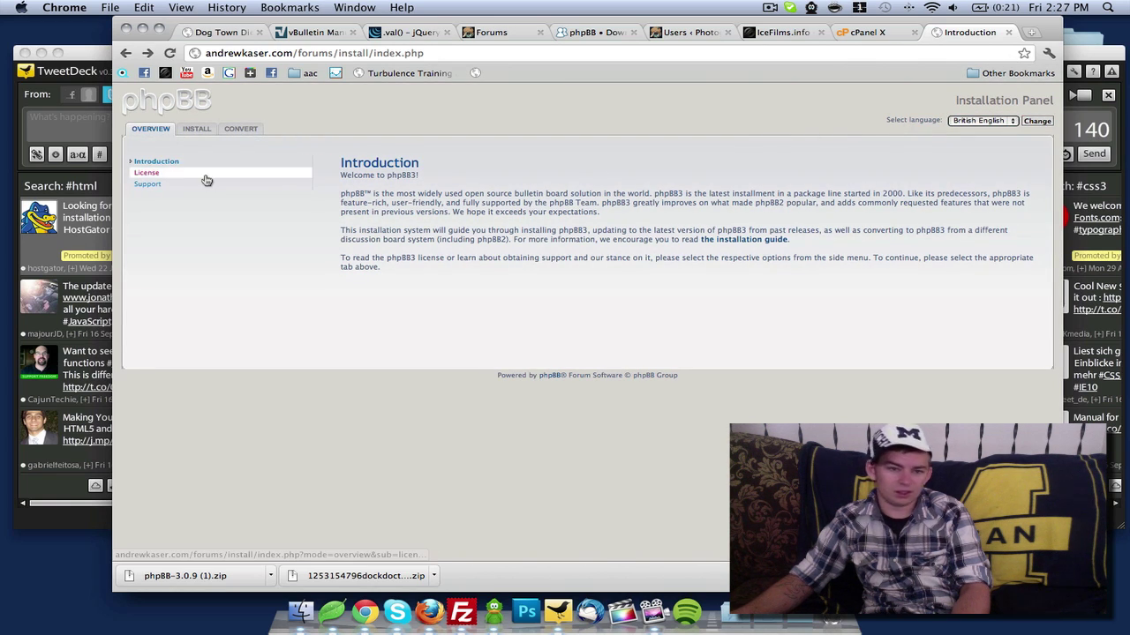
left_click(149, 184)
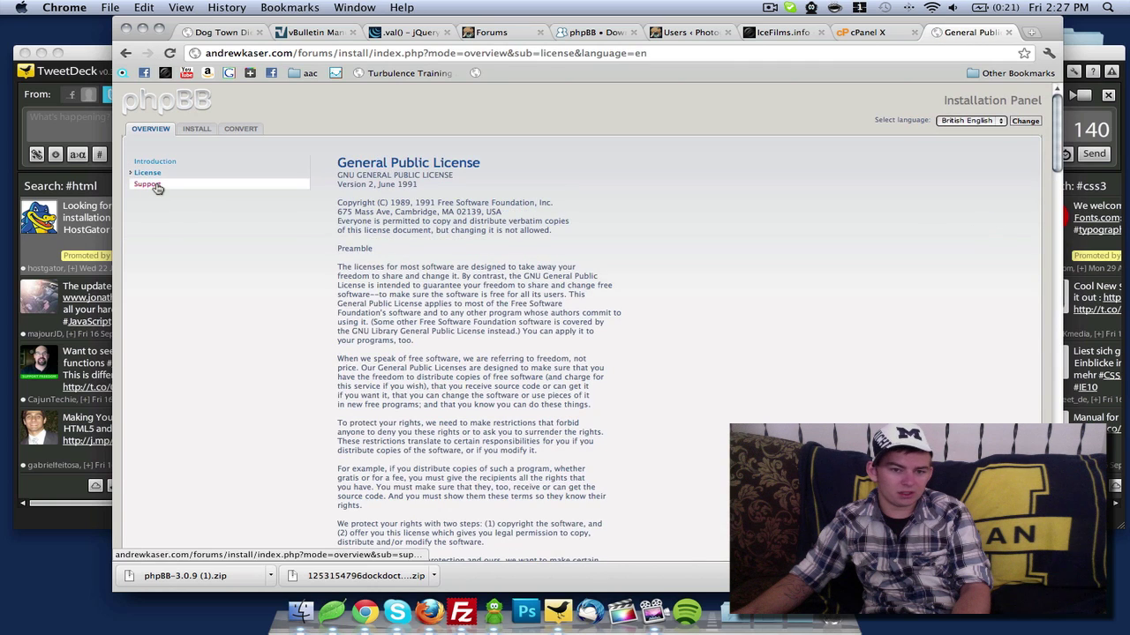
left_click(149, 183)
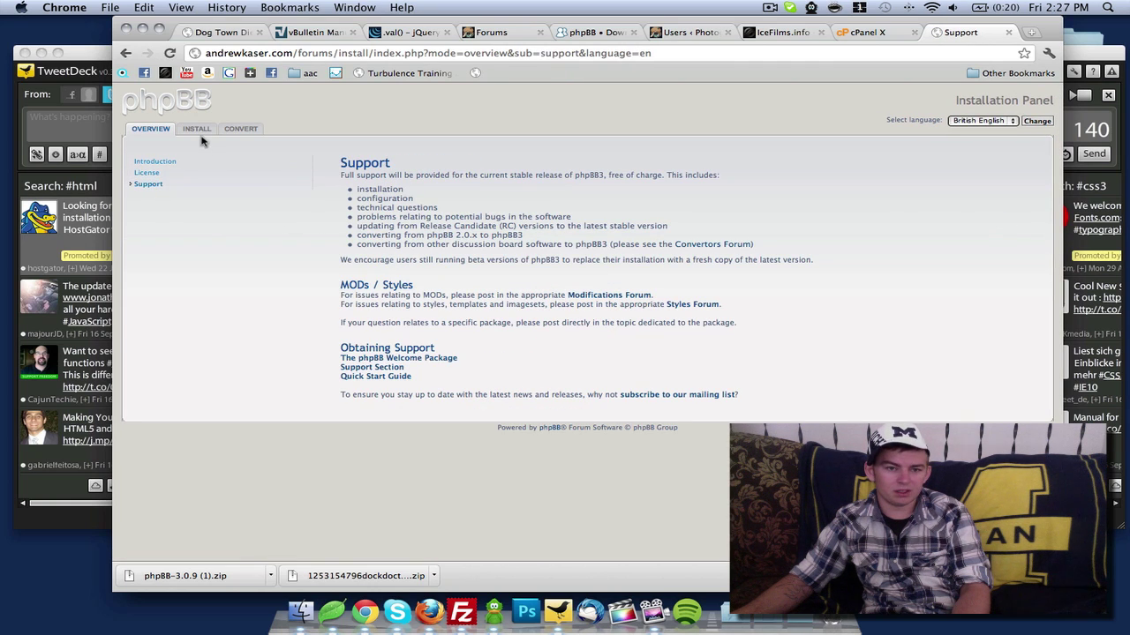
Start the install from the INSTALL tab, passing the requirements check to database configuration
left_click(197, 129)
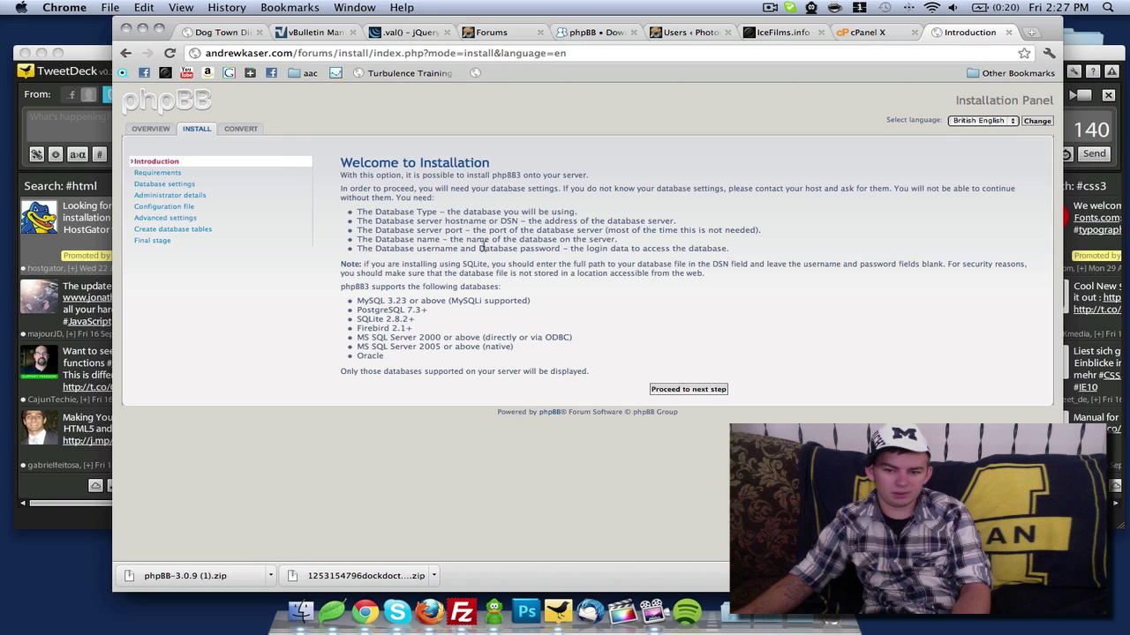
left_click(671, 388)
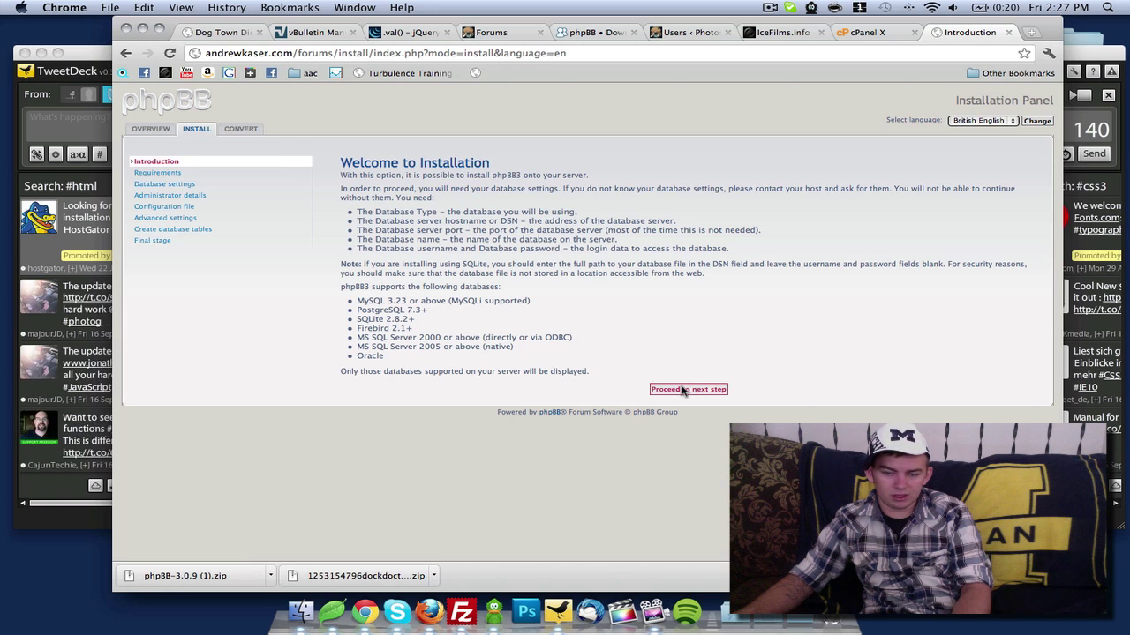
scroll(619, 282, "down", 5)
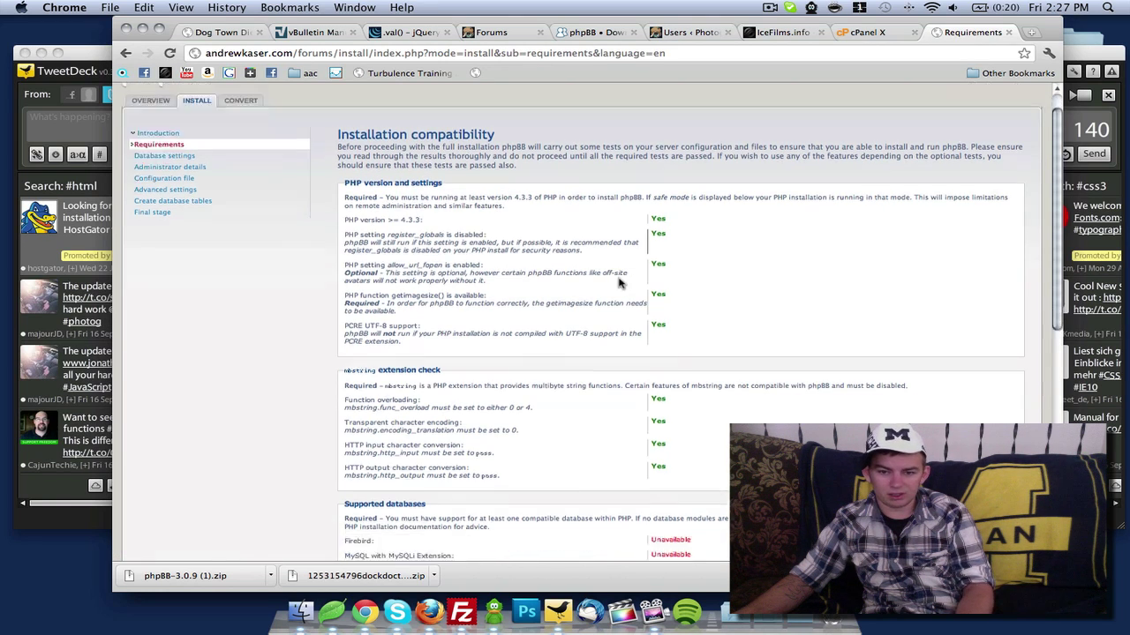
scroll(624, 237, "down", 10)
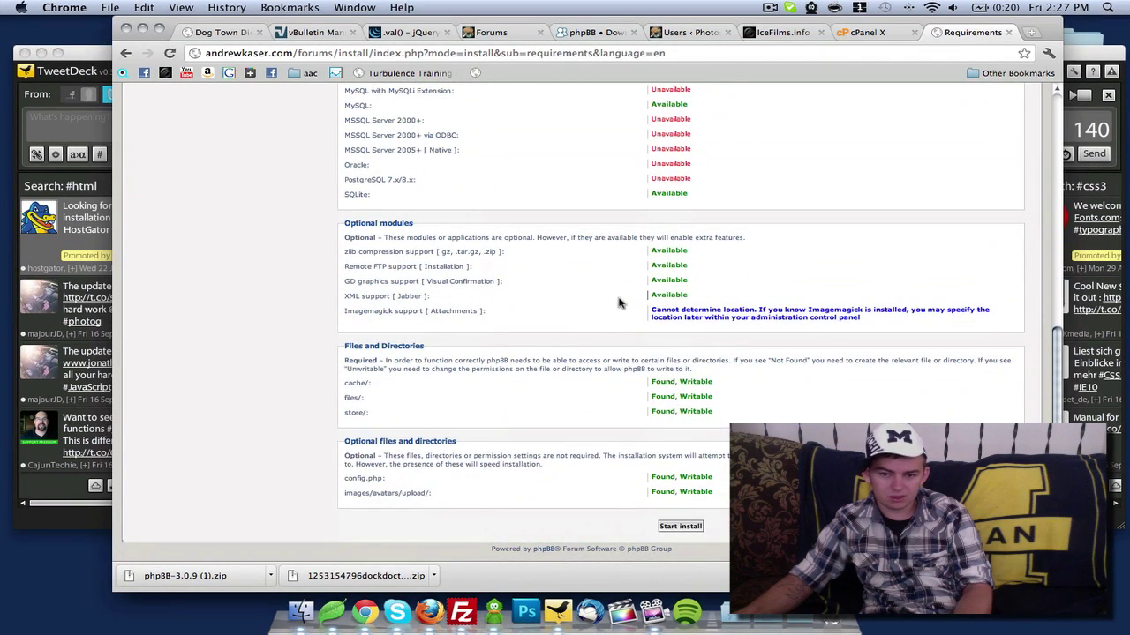
left_click(662, 527)
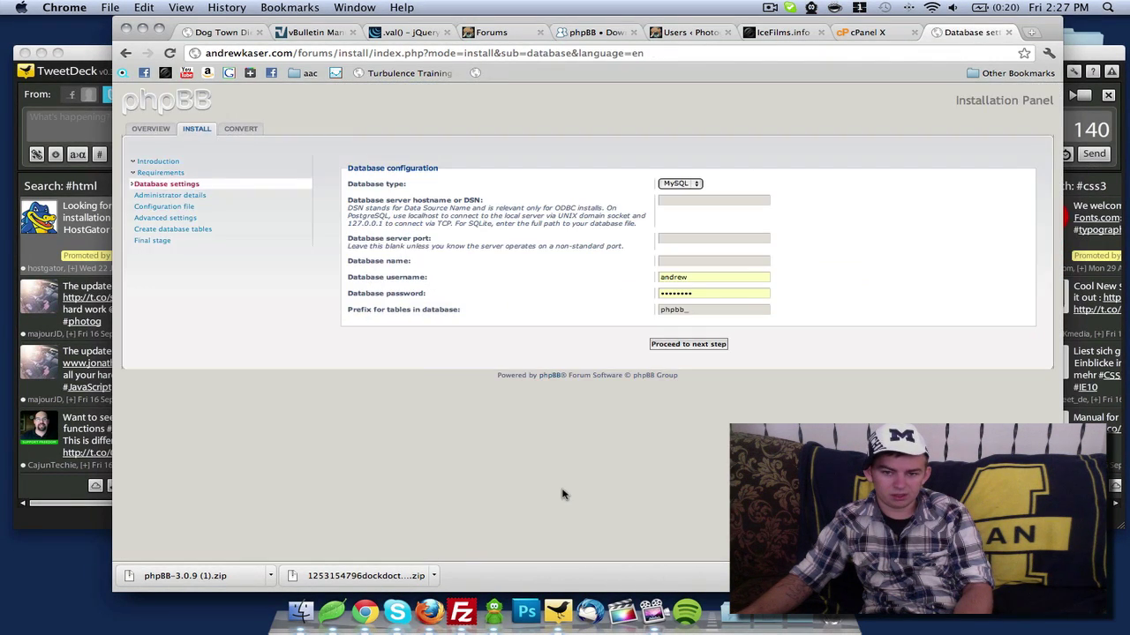
Erase the prefilled database username and password and enter localhost as the server hostname
left_click(704, 293)
key("BackSpace")
key("BackSpace")
key("BackSpace")
key("BackSpace")
key("BackSpace")
key("BackSpace")
key("BackSpace")
key("BackSpace")
key("shift+Tab")
key("BackSpace")
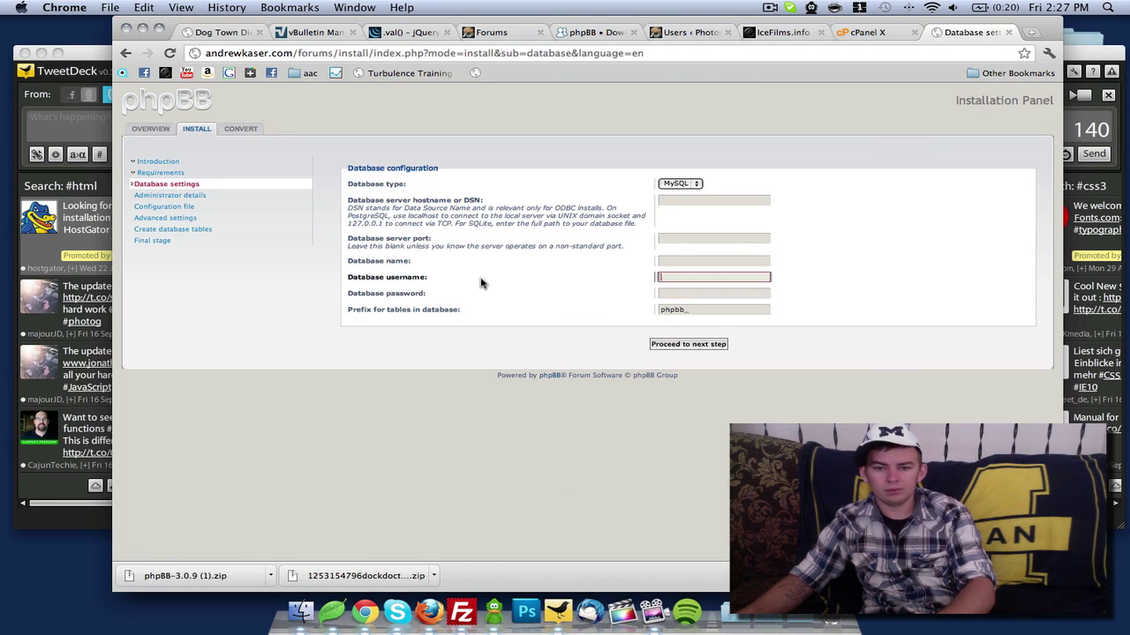
left_click(688, 200)
type("l")
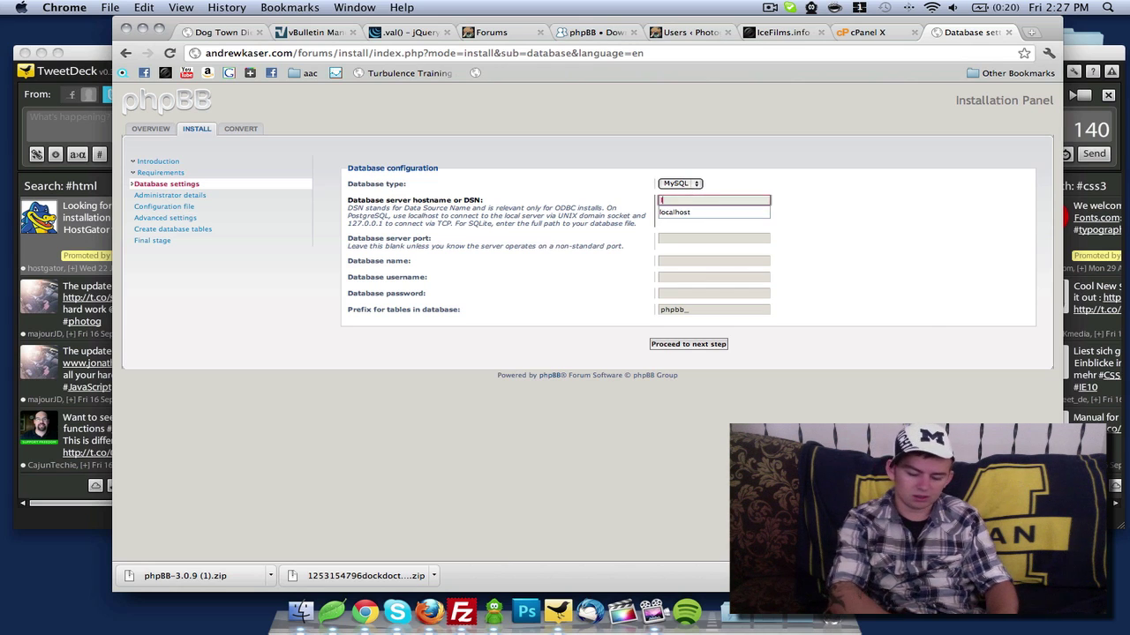
type("ocalhost")
key("Tab")
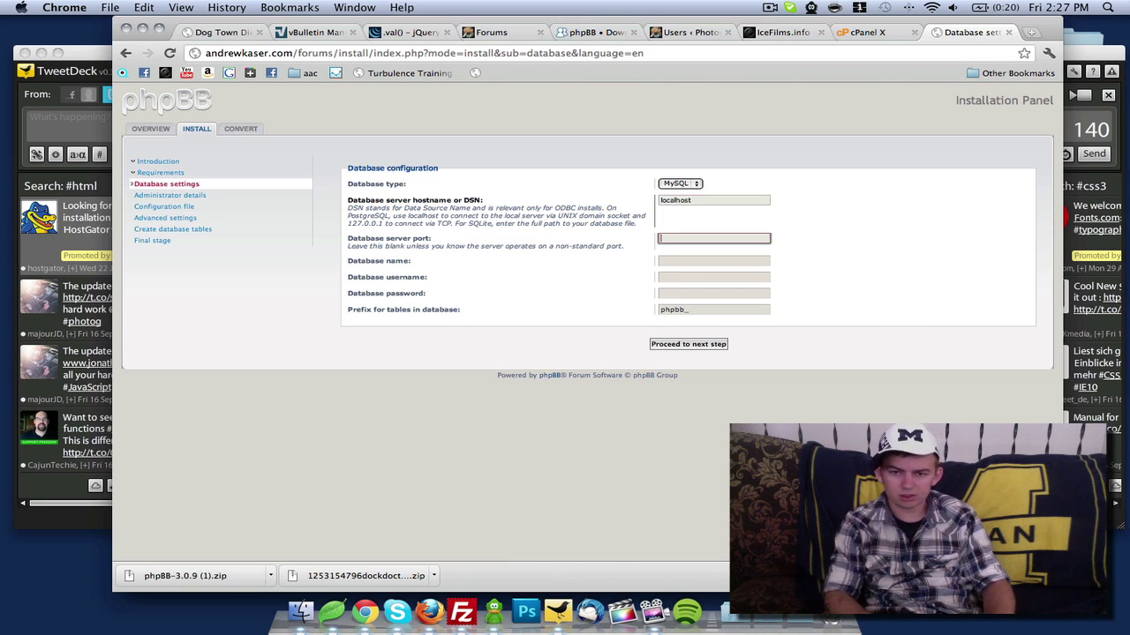
left_click(730, 262)
Review the akaser_forums database and its users in cPanel's MySQL Databases, then return to phpBB
left_click(861, 33)
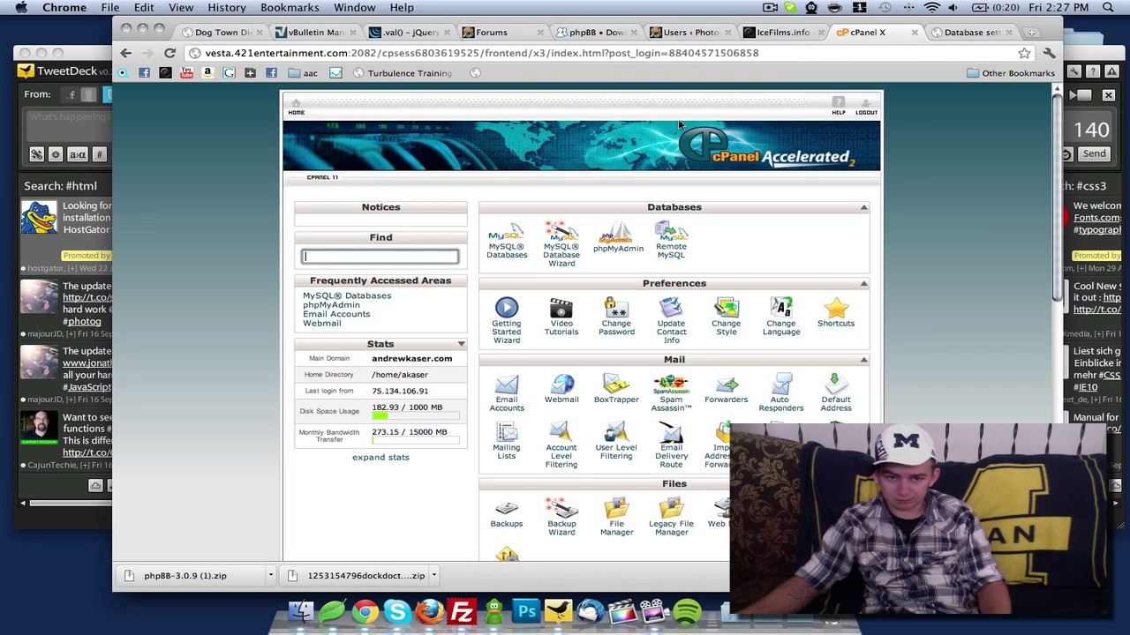
left_click(528, 253)
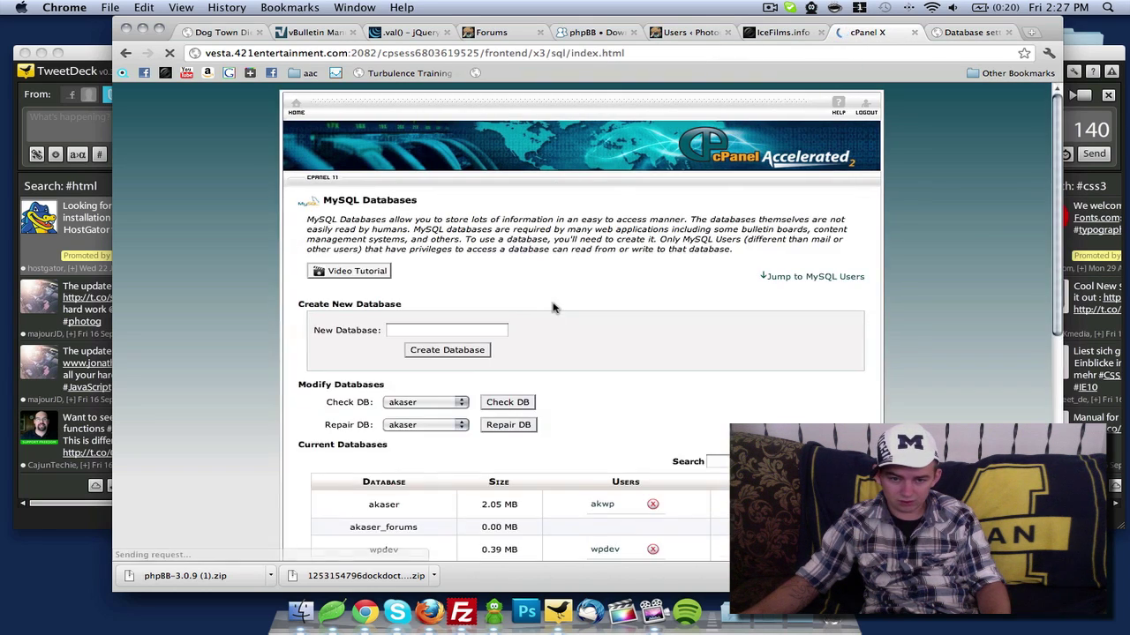
scroll(551, 307, "down", 2)
scroll(551, 307, "down", 5)
scroll(551, 307, "down", 1)
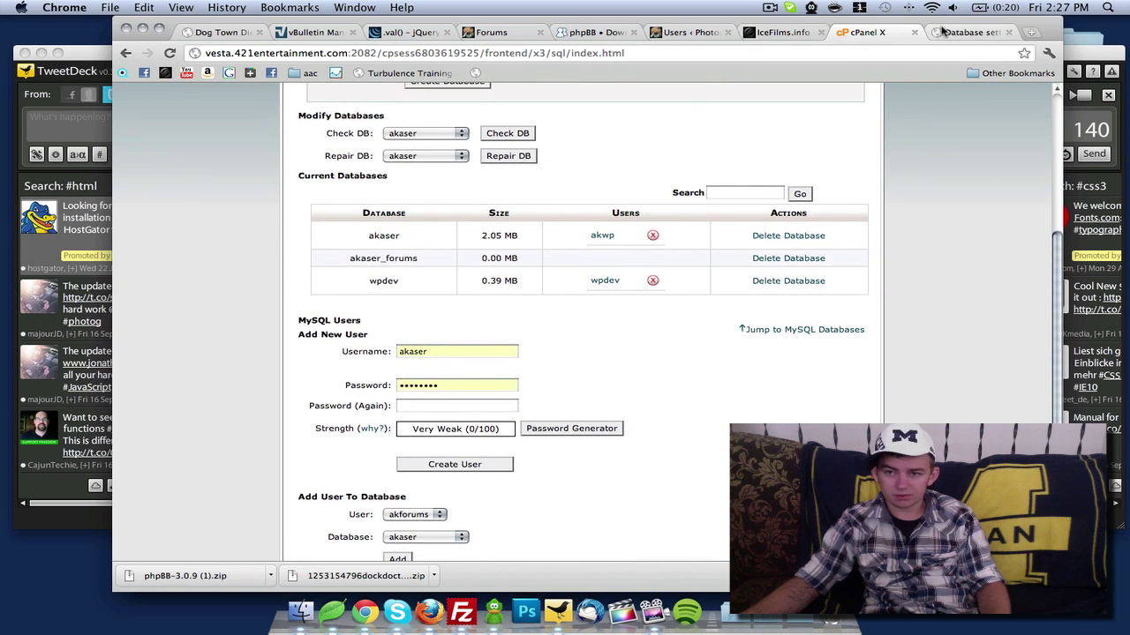
left_click(969, 32)
left_click(713, 262)
Enter akaser_forums as the database name, keep the username, and type the database password
type("akaser")
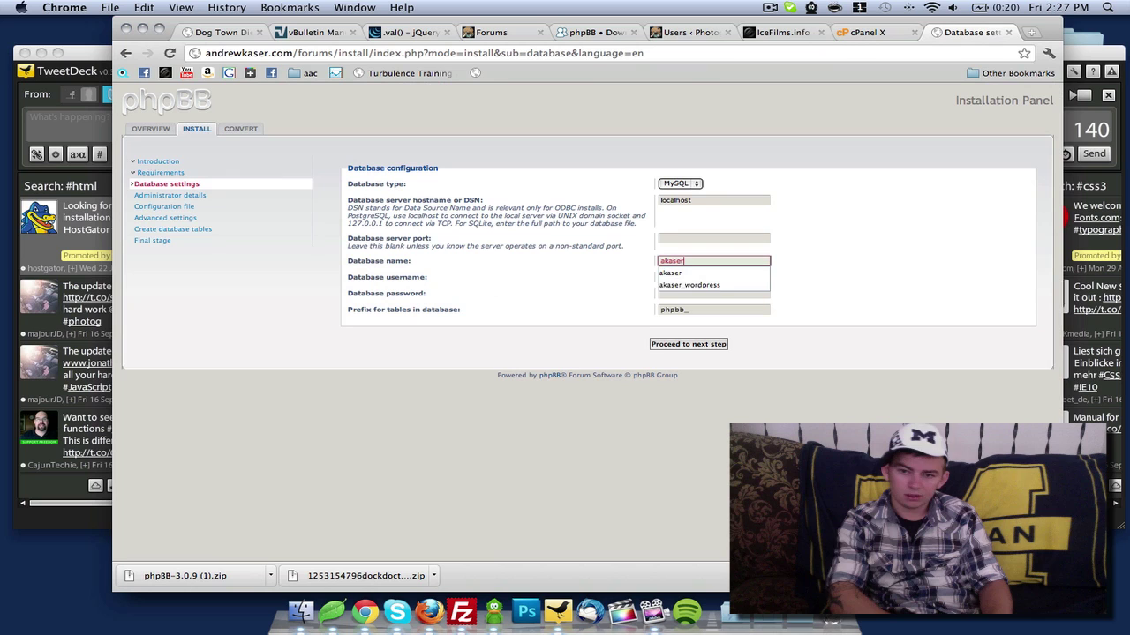
type("_forums")
key("Tab")
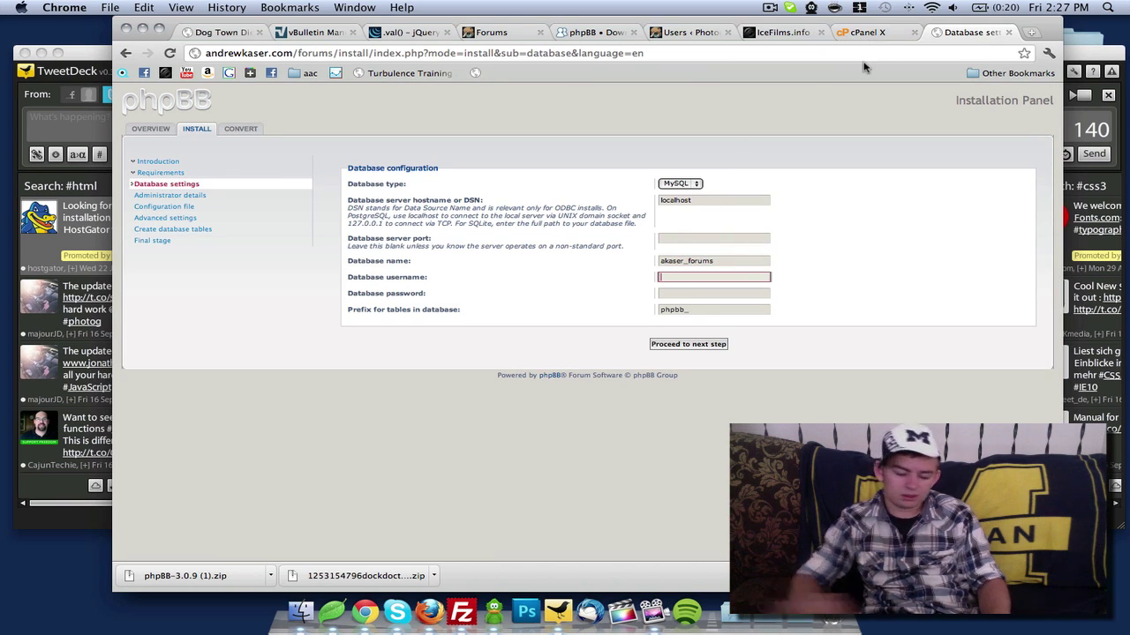
type("akaser_forums")
key("Tab")
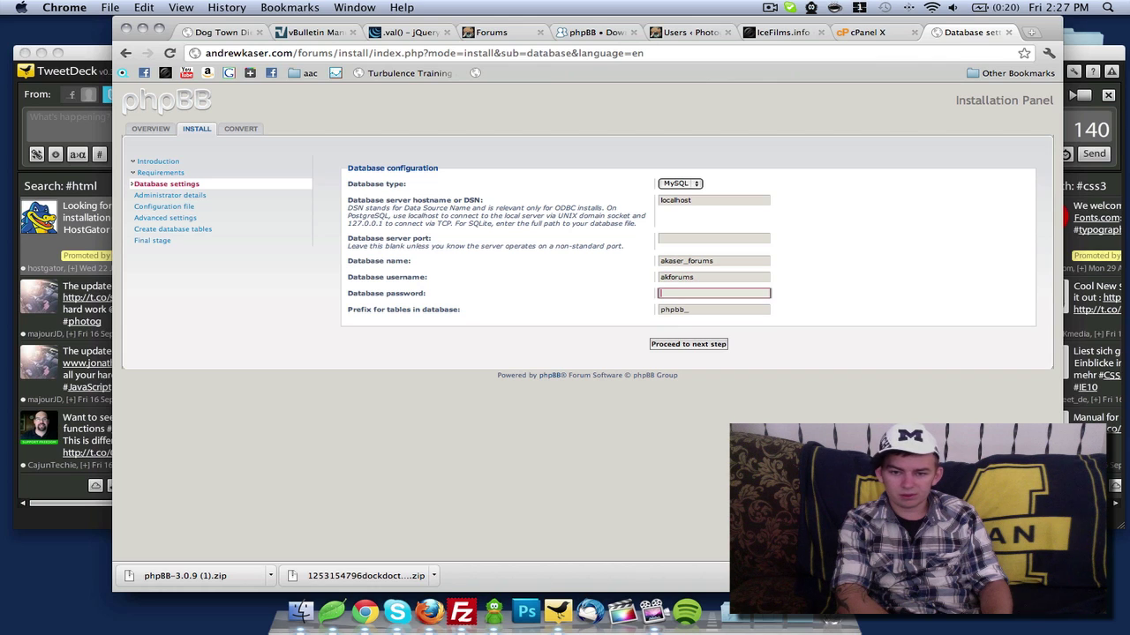
type("••••••••••••")
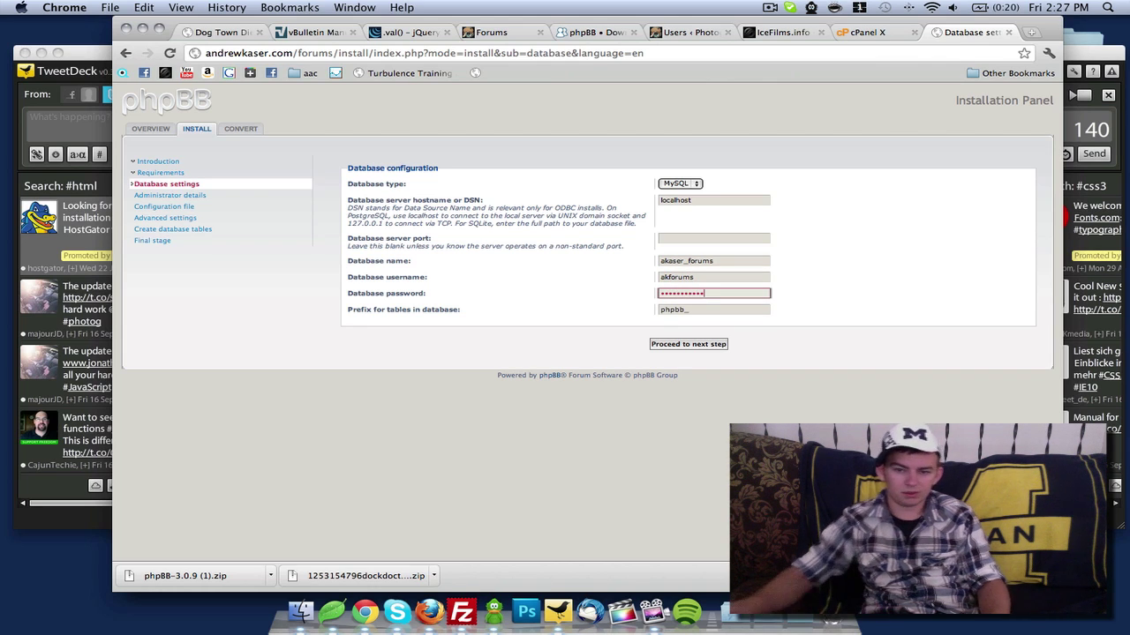
Add the forum database user to akaser_forums with ALL PRIVILEGES in cPanel, then return to phpBB
left_click(865, 32)
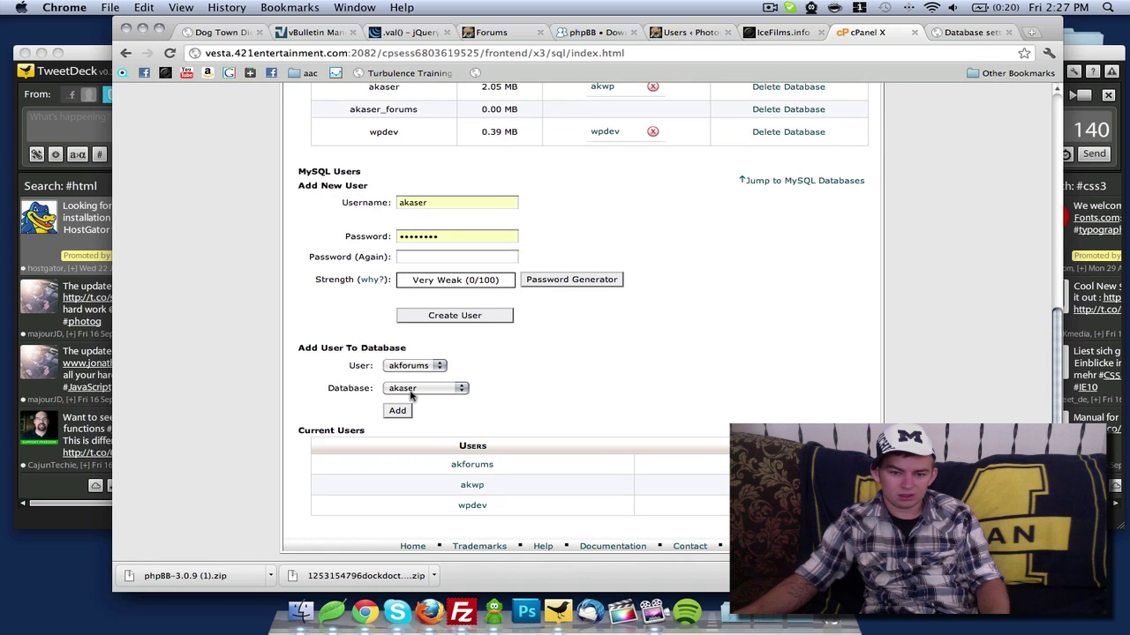
left_click(410, 391)
left_click(433, 400)
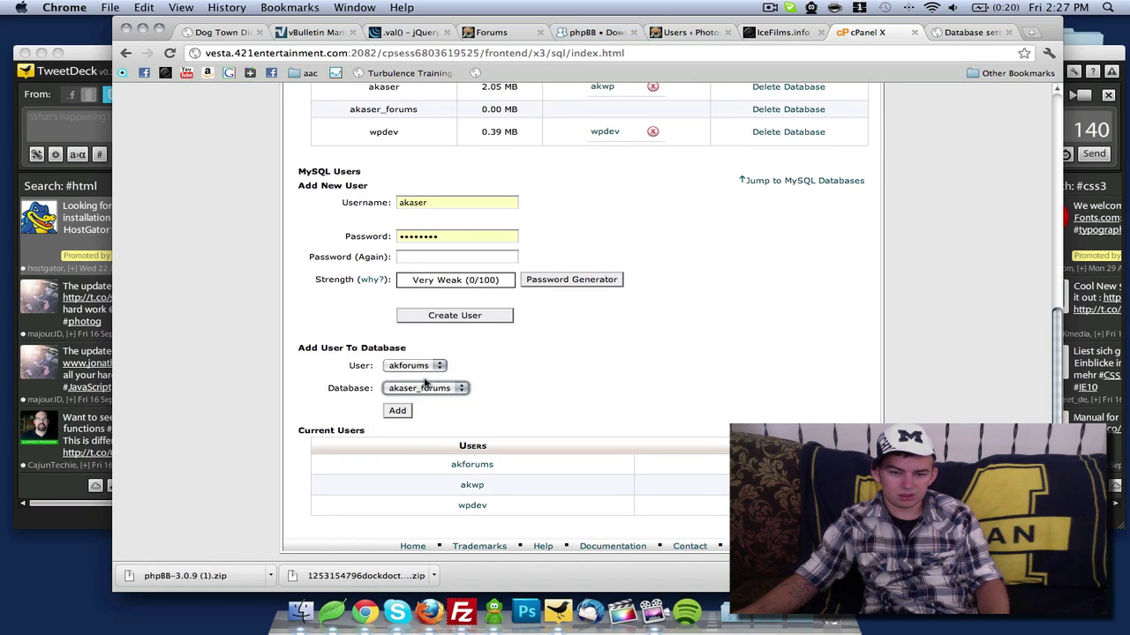
left_click(398, 411)
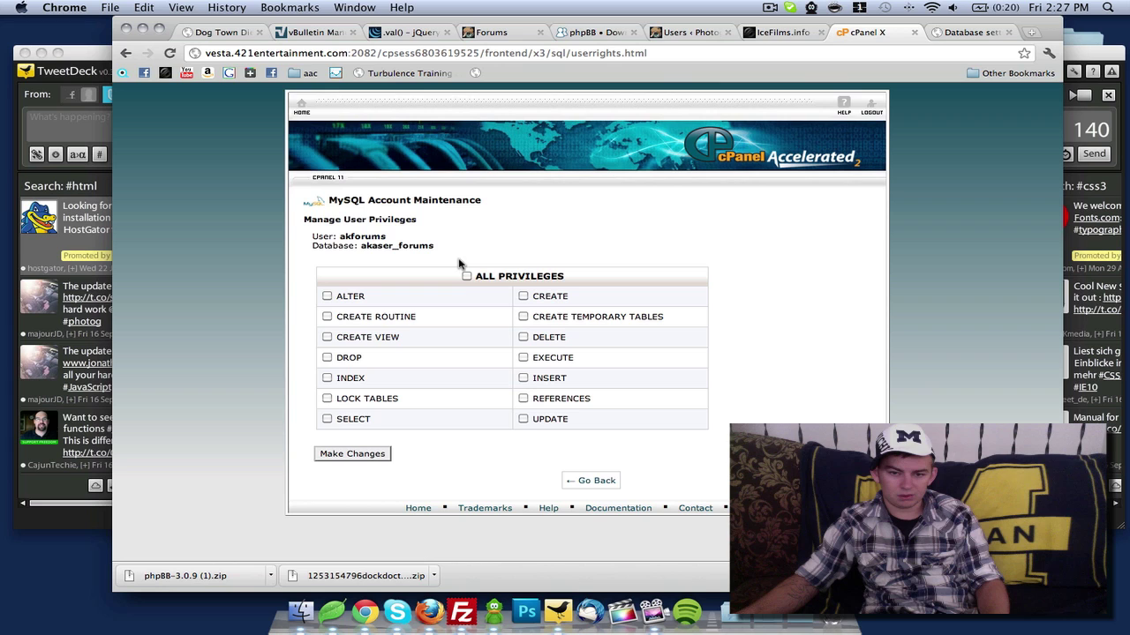
left_click(468, 277)
left_click(383, 453)
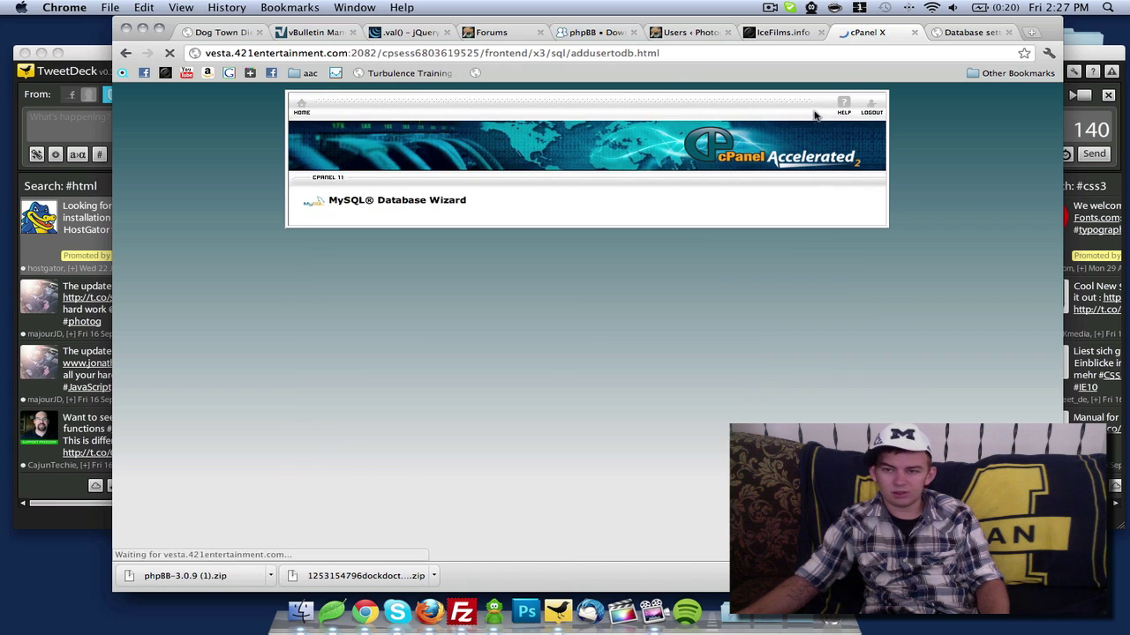
left_click(954, 32)
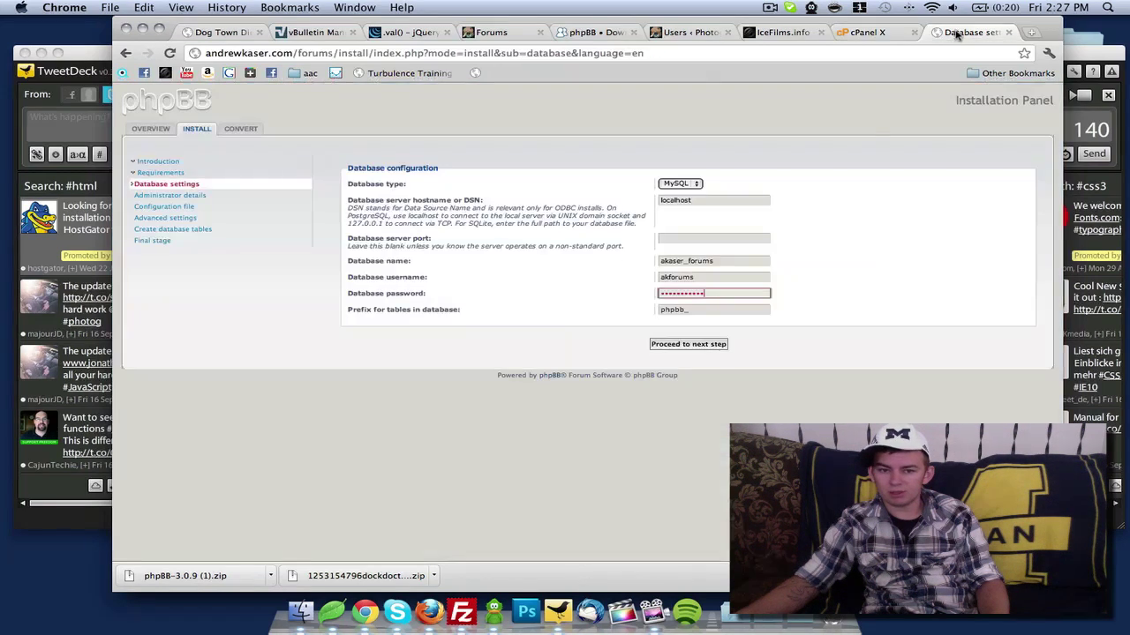
Submit the database settings, pass the connection test, and reach the administrator details form
left_click(713, 344)
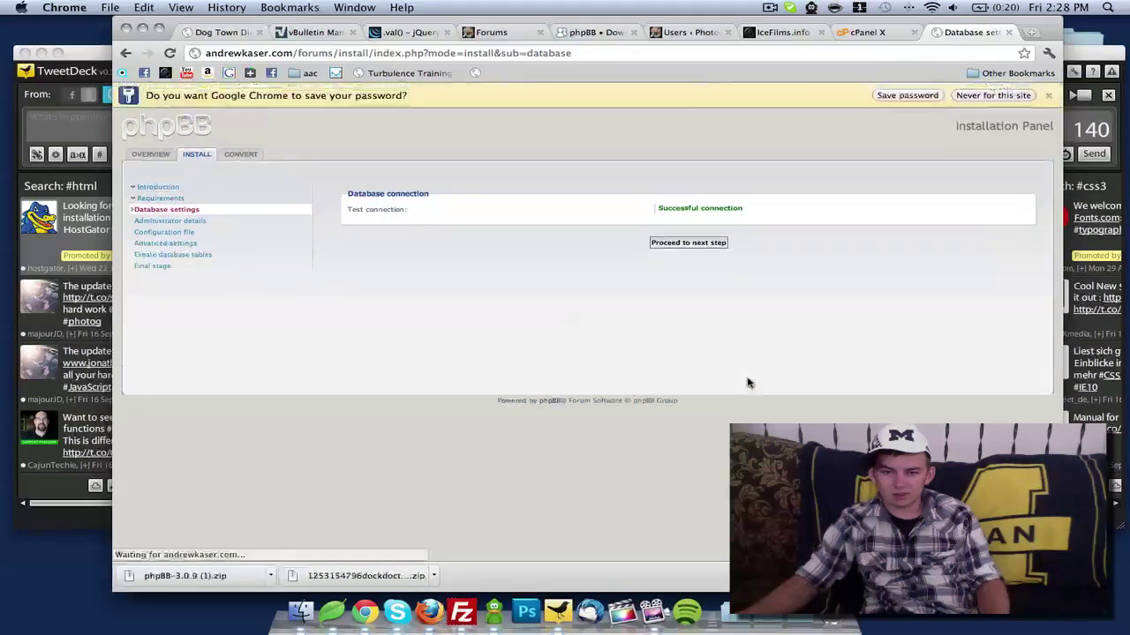
left_click(713, 244)
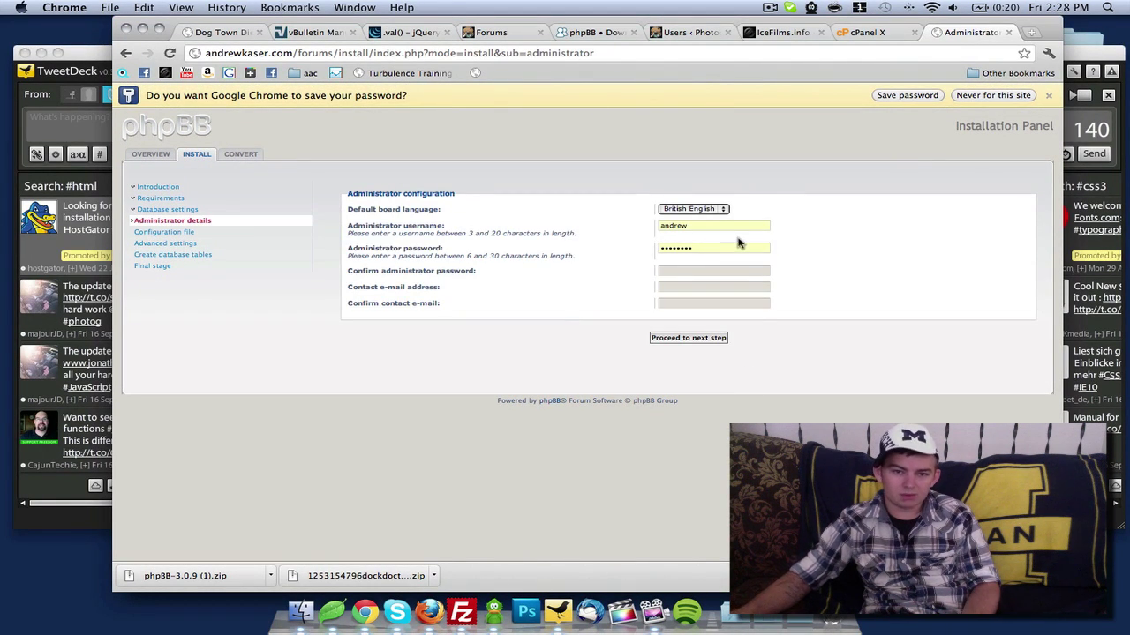
left_click(715, 225)
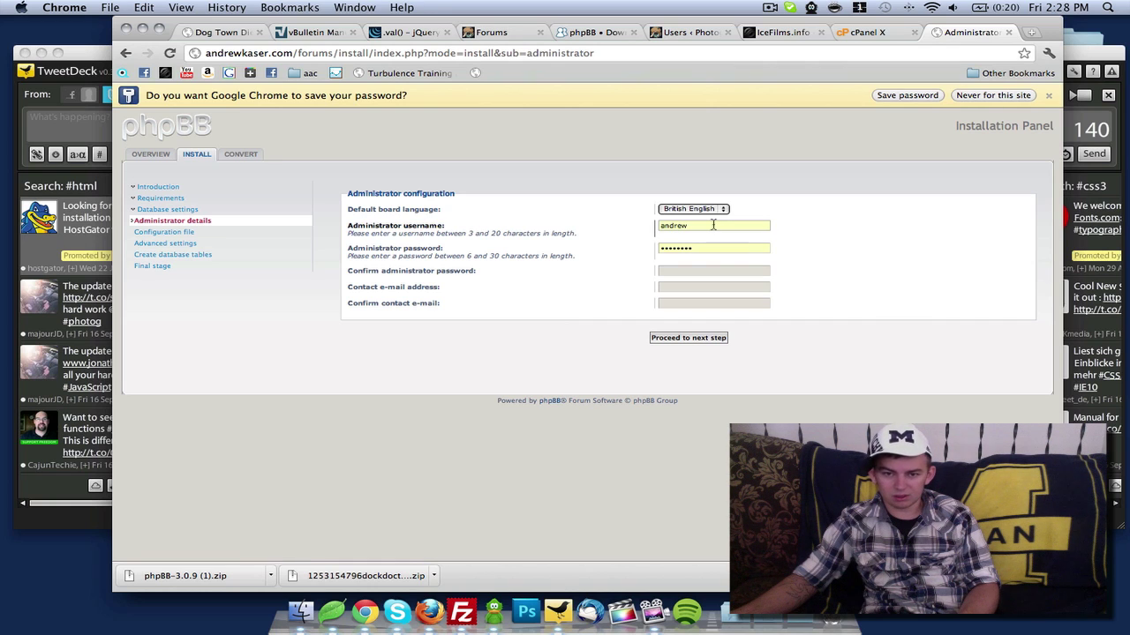
left_click(712, 249)
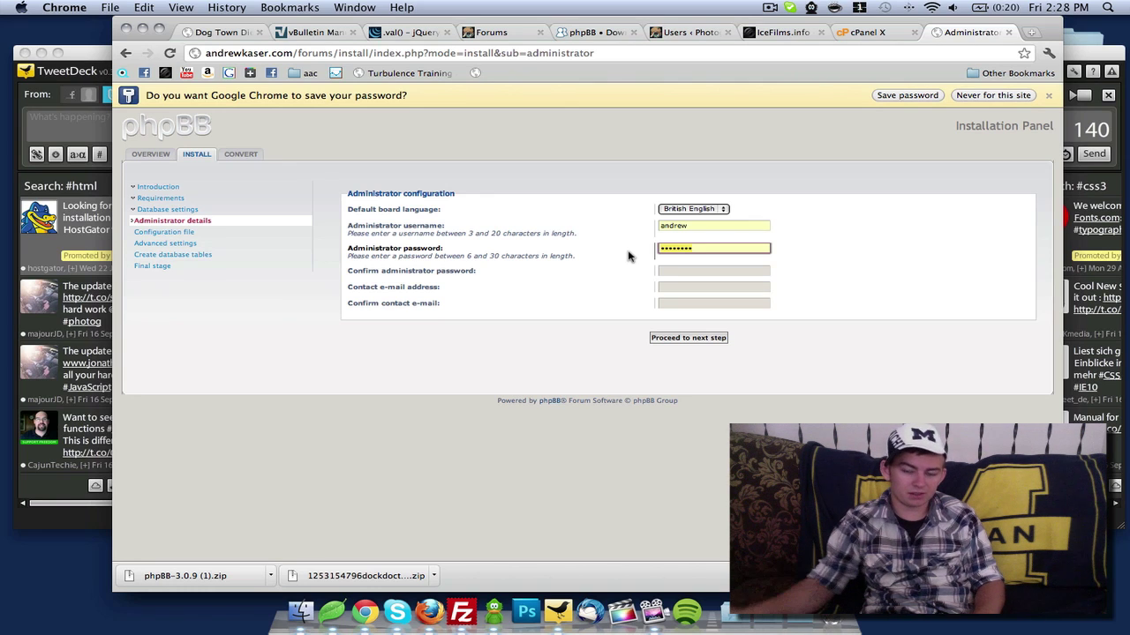
Replace the admin username, enter and confirm the password and contact e-mail, and submit them
left_click(720, 226)
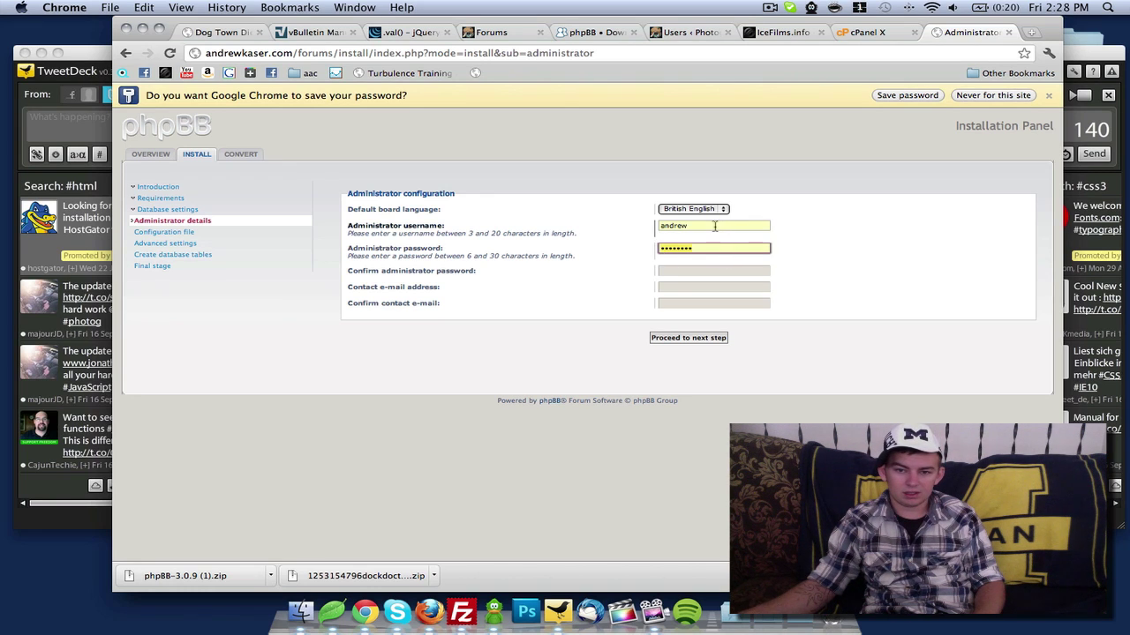
double_click(715, 226)
type("kaser")
key("Tab")
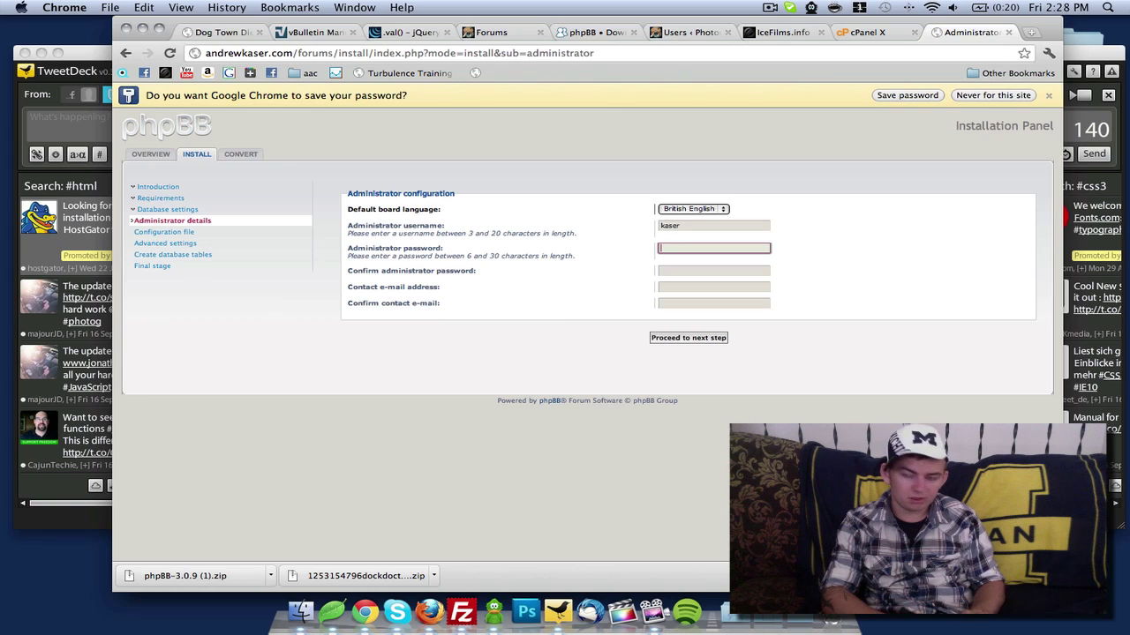
key("Tab")
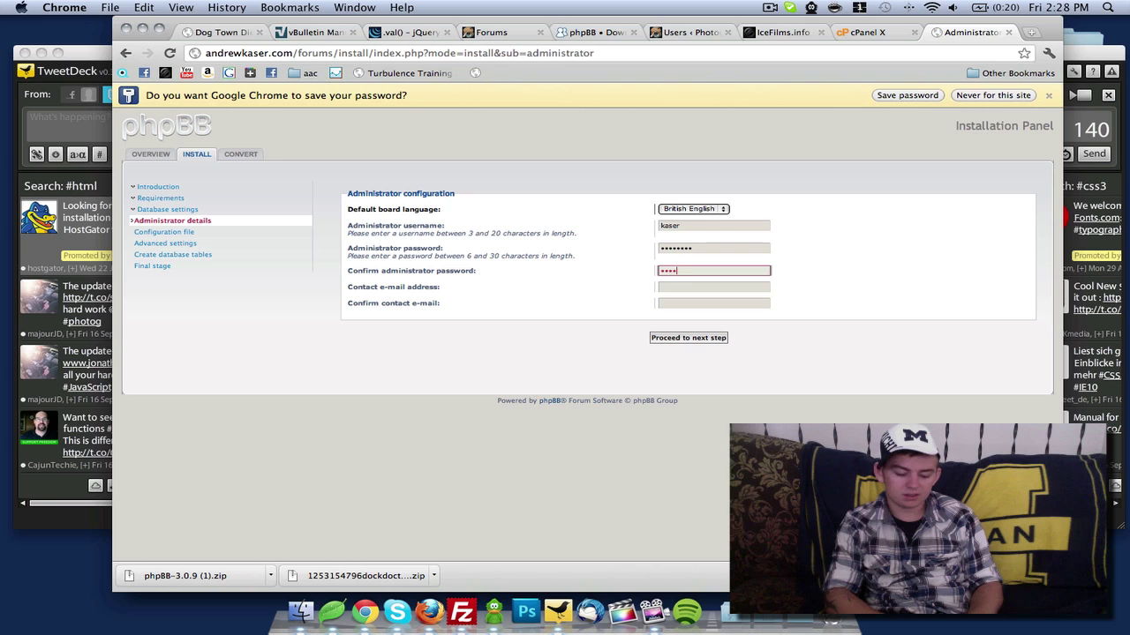
key("Tab")
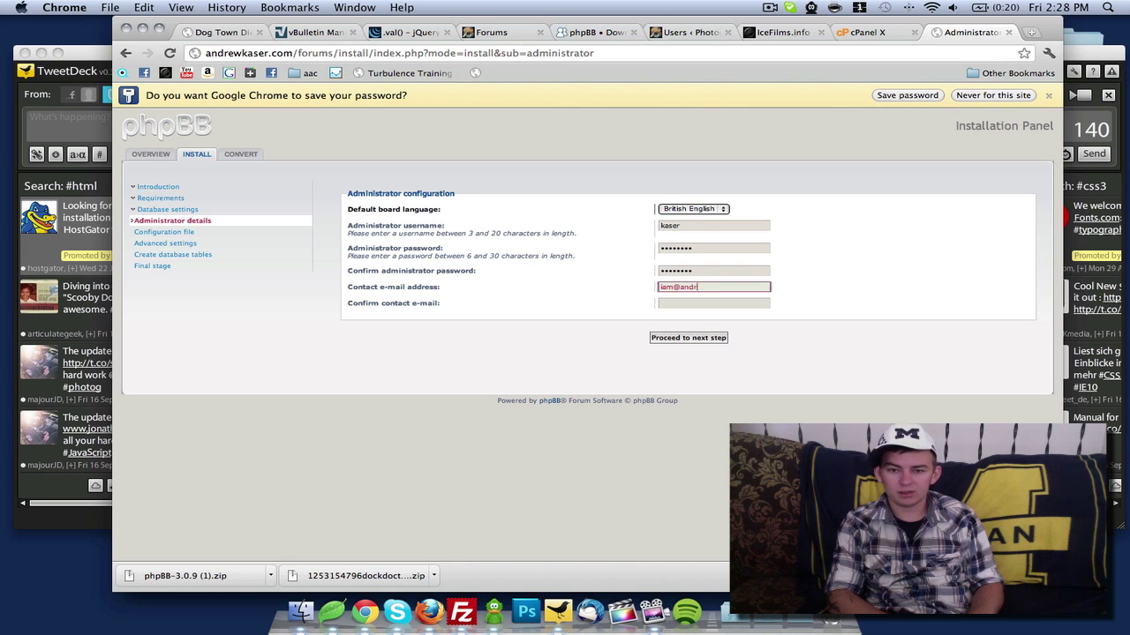
key("Tab")
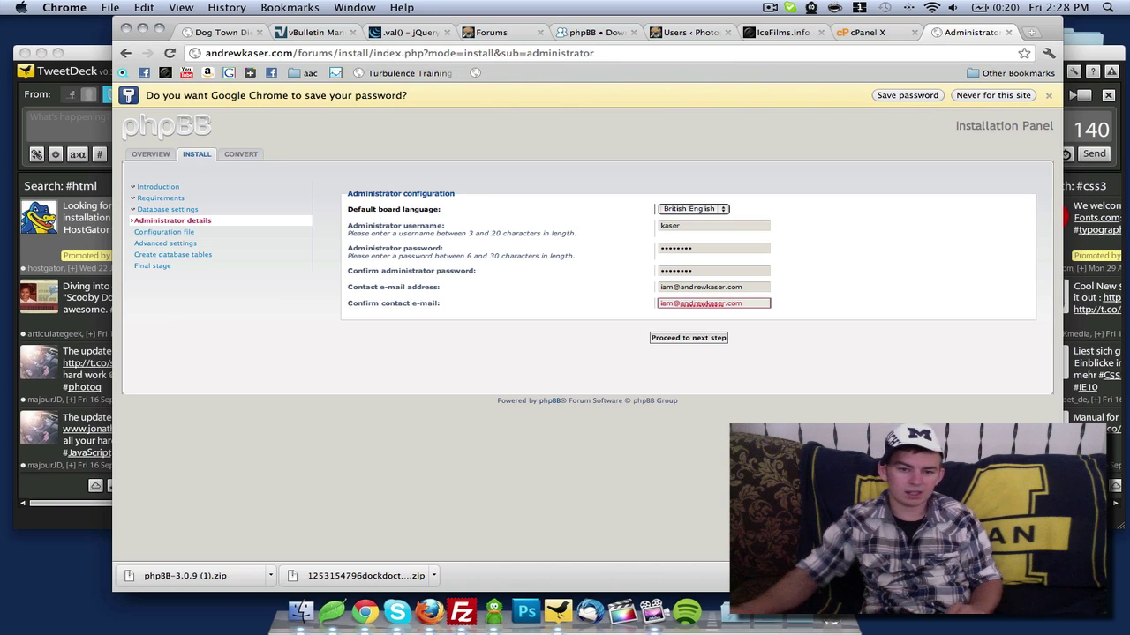
left_click(675, 339)
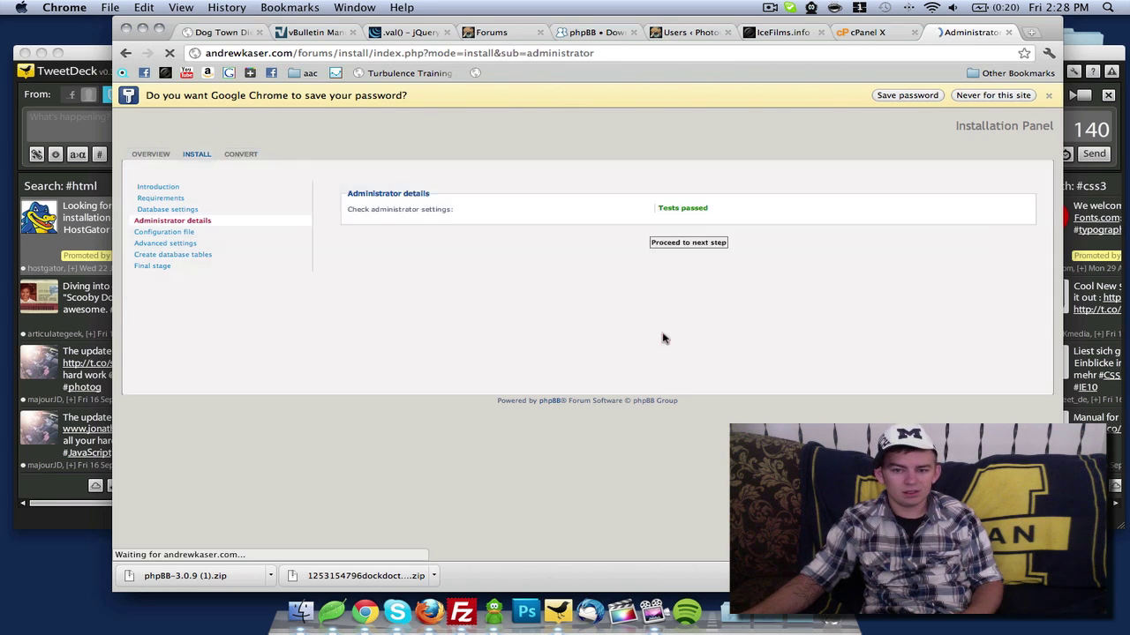
Proceed past the admin checks and configuration file step into the advanced settings
left_click(688, 243)
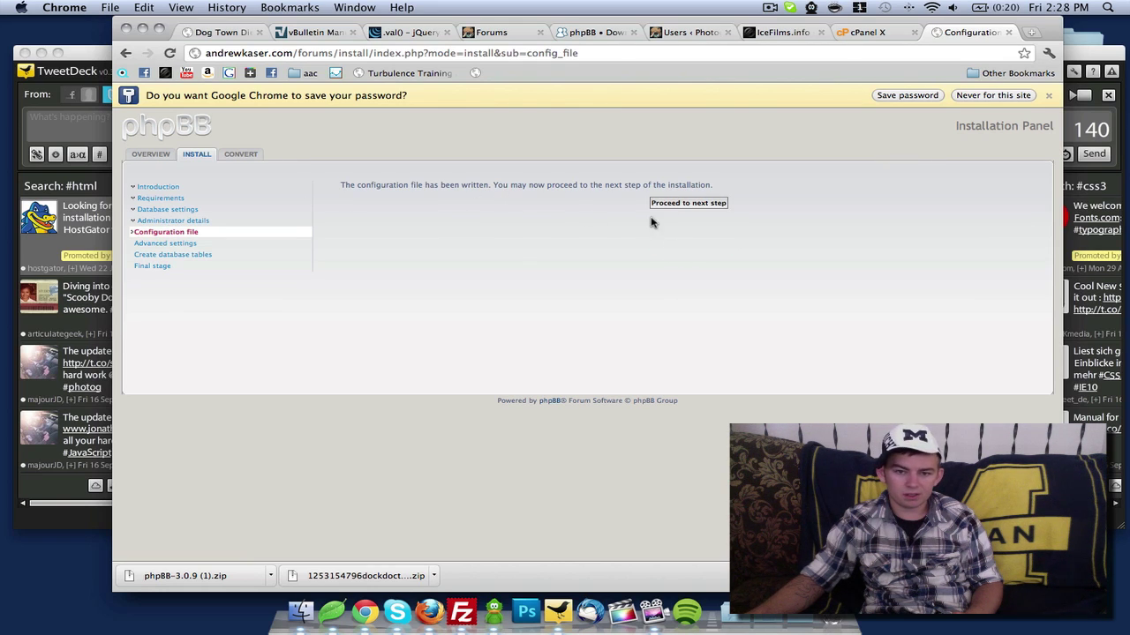
left_click(678, 205)
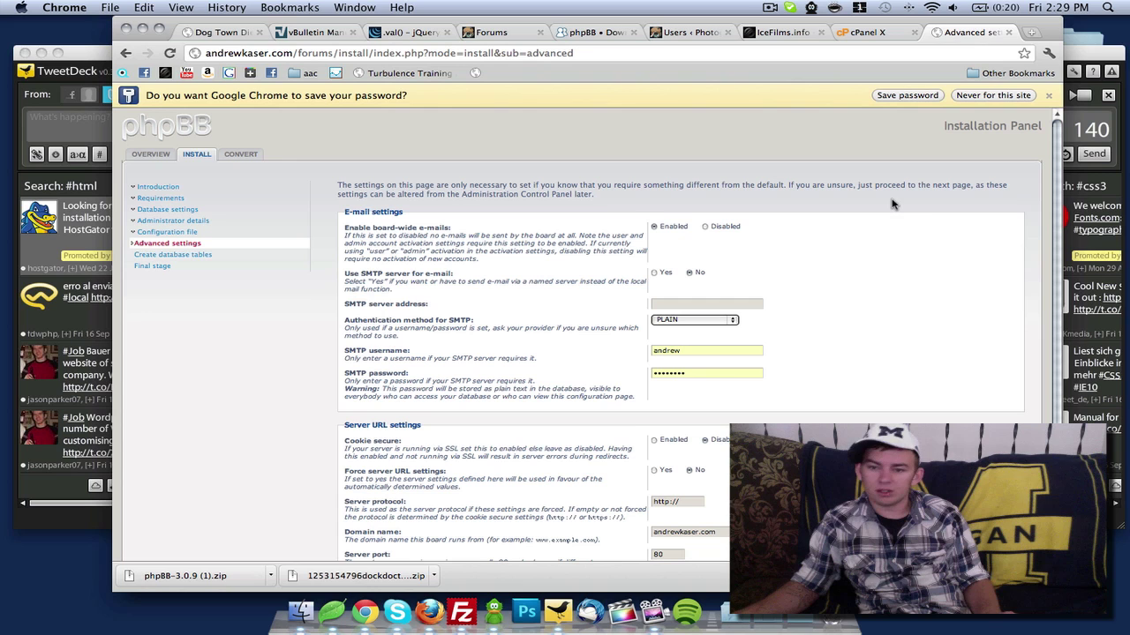
scroll(826, 205, "down", 1)
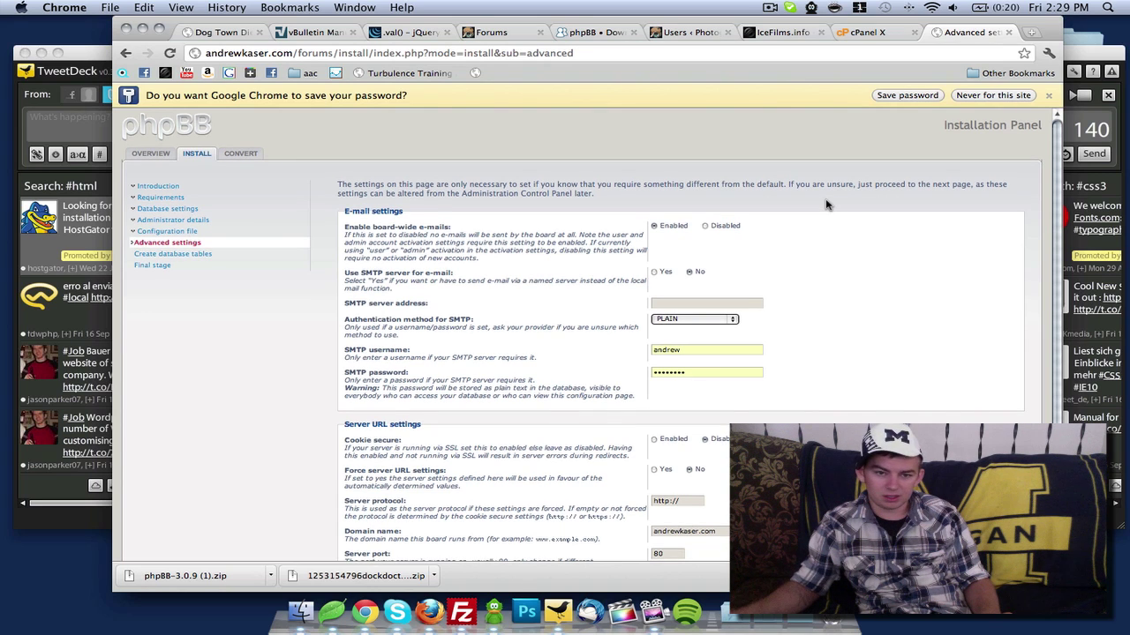
scroll(826, 205, "down", 2)
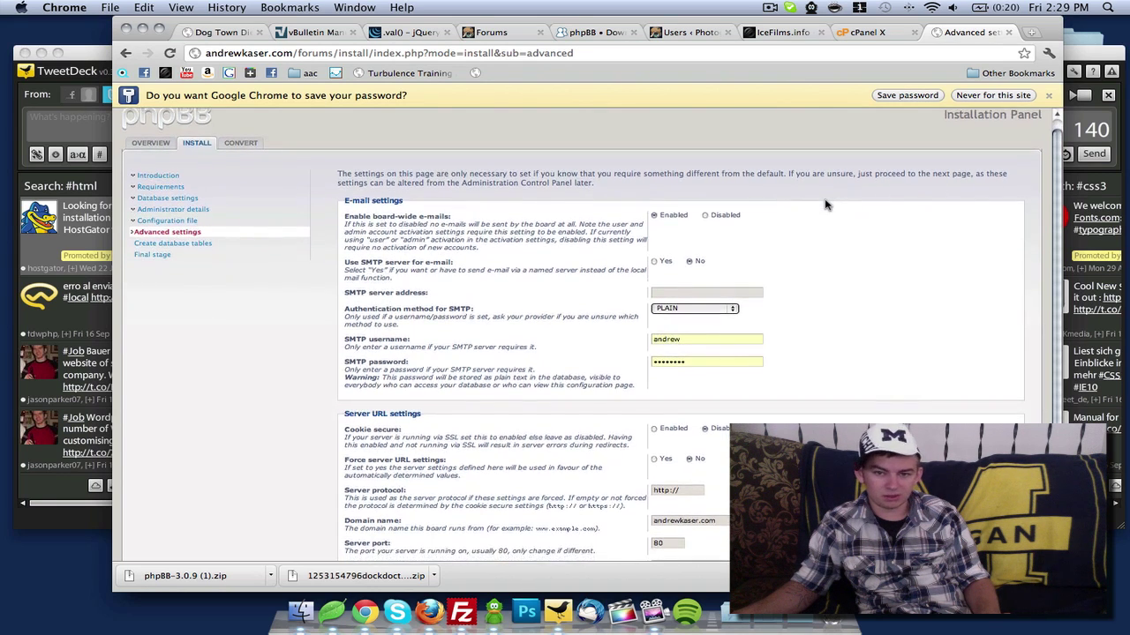
scroll(826, 204, "down", 2)
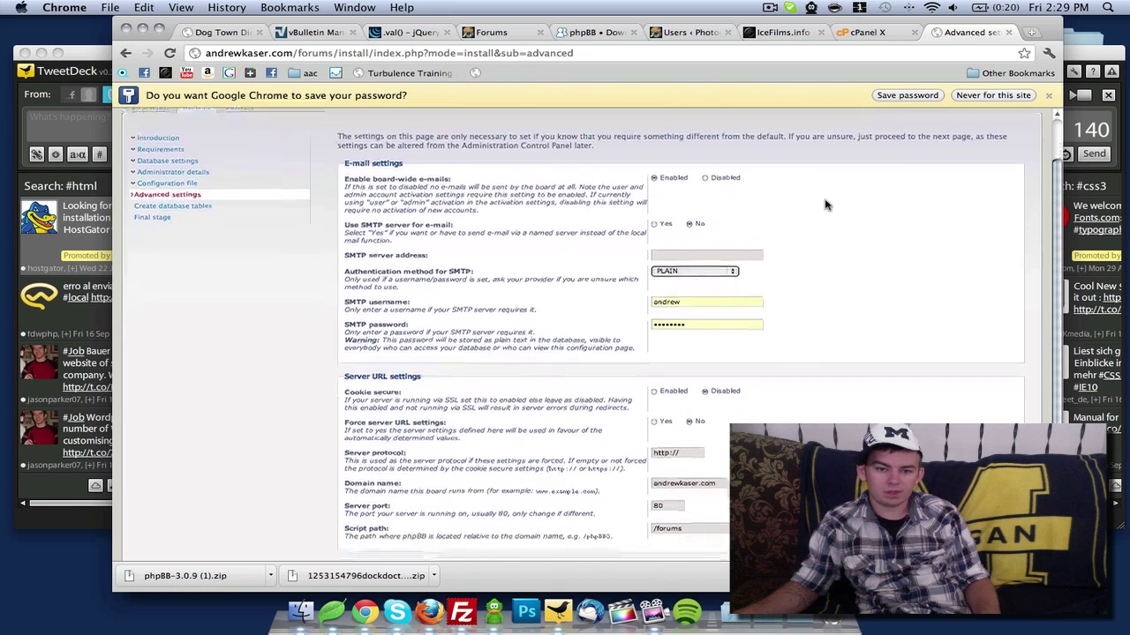
scroll(574, 209, "down", 1)
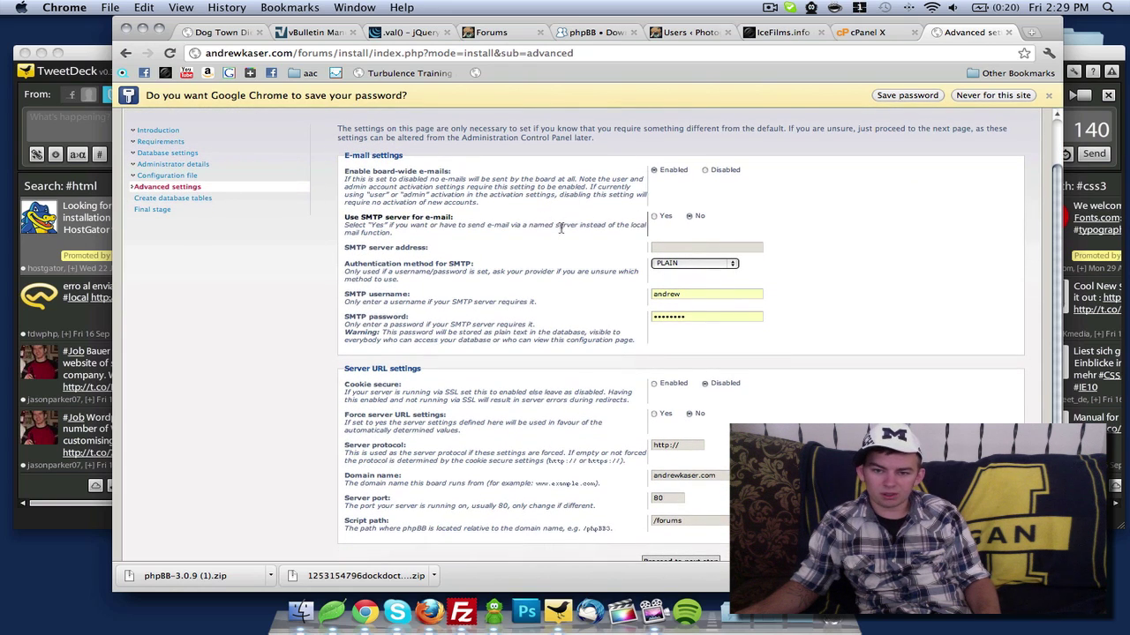
scroll(535, 234, "down", 2)
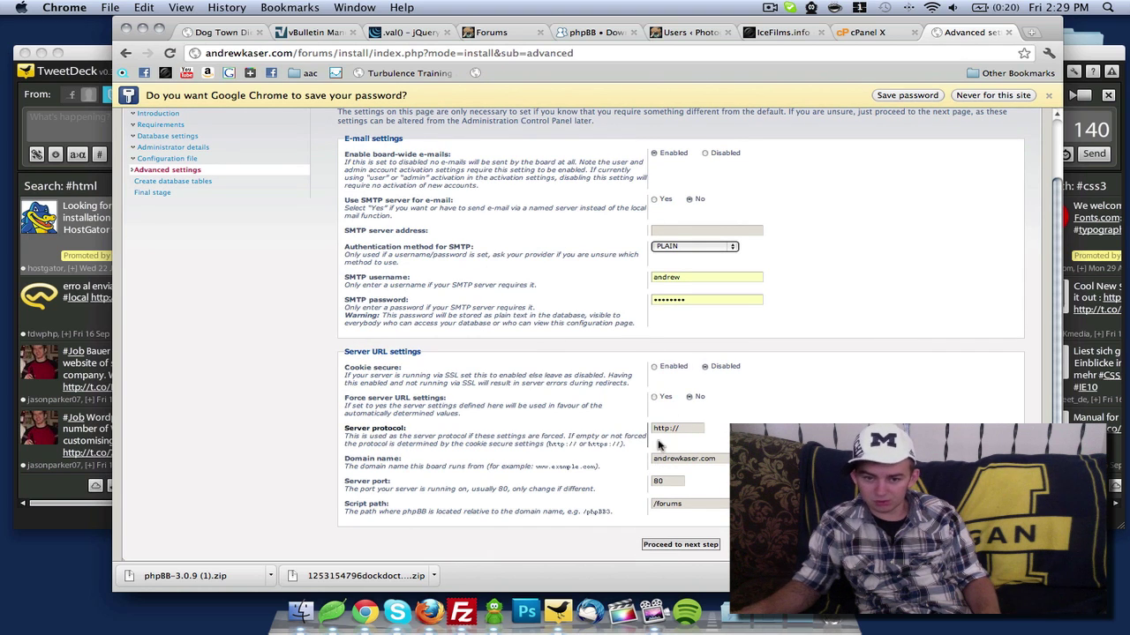
scroll(632, 447, "down", 2)
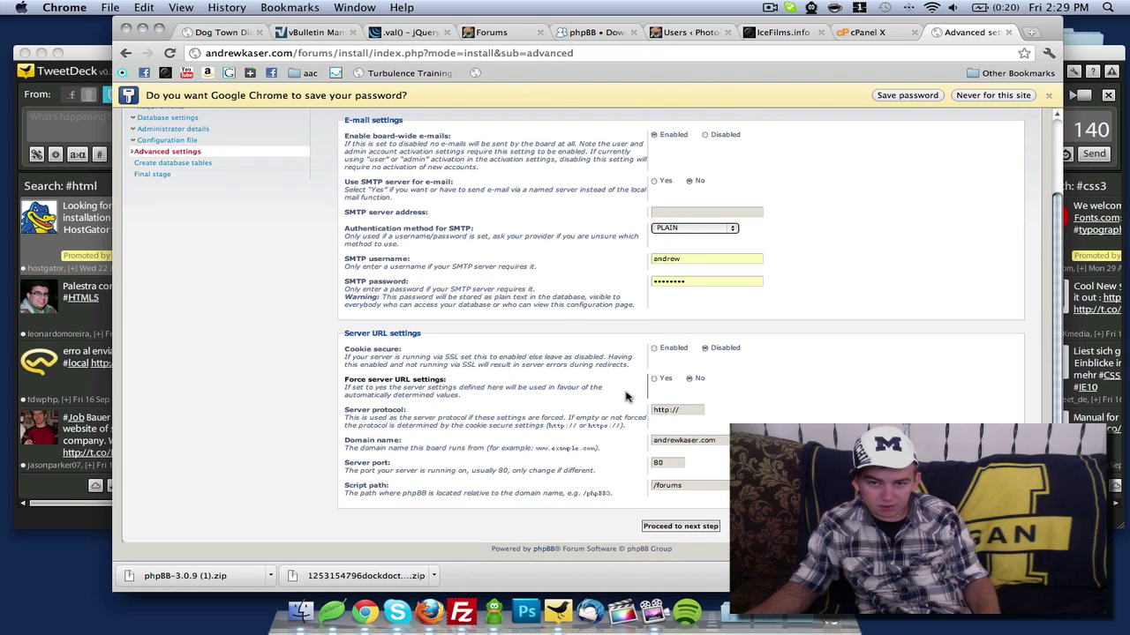
Clear the autofilled SMTP username and submit to create the database tables
left_click(706, 263)
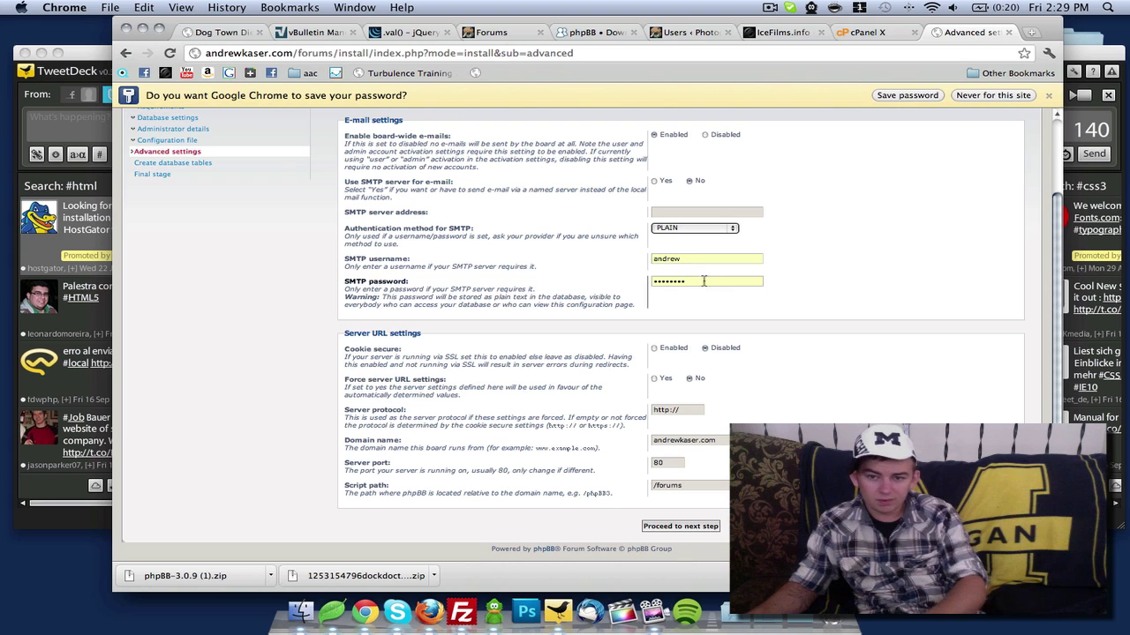
key("BackSpace")
key("BackSpace")
key("BackSpace")
key("BackSpace")
key("BackSpace")
key("BackSpace")
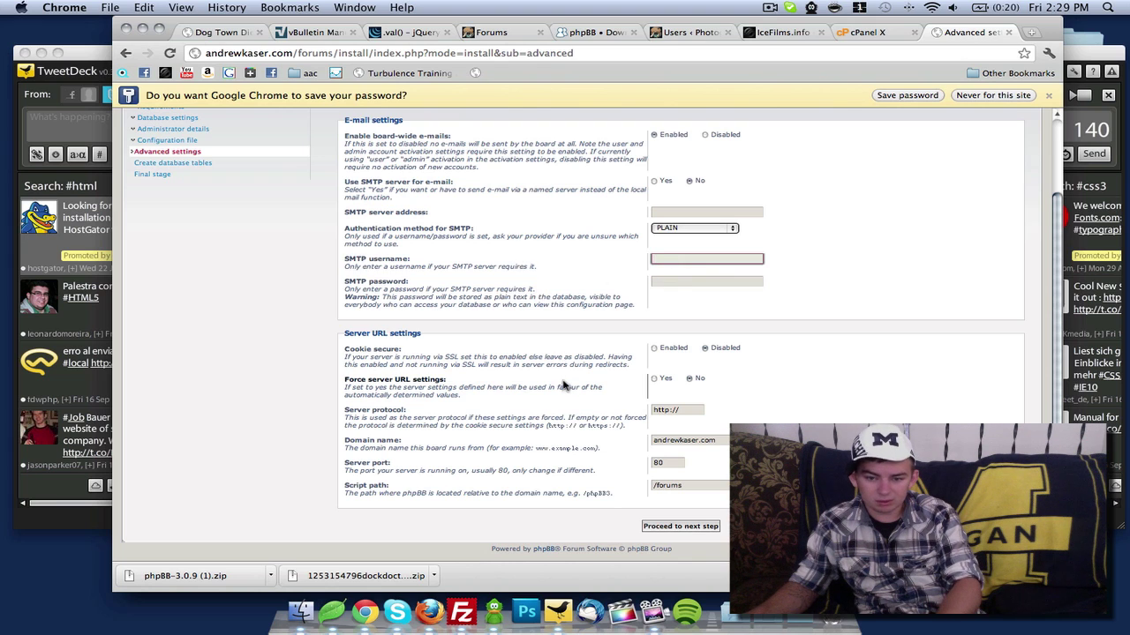
left_click(680, 526)
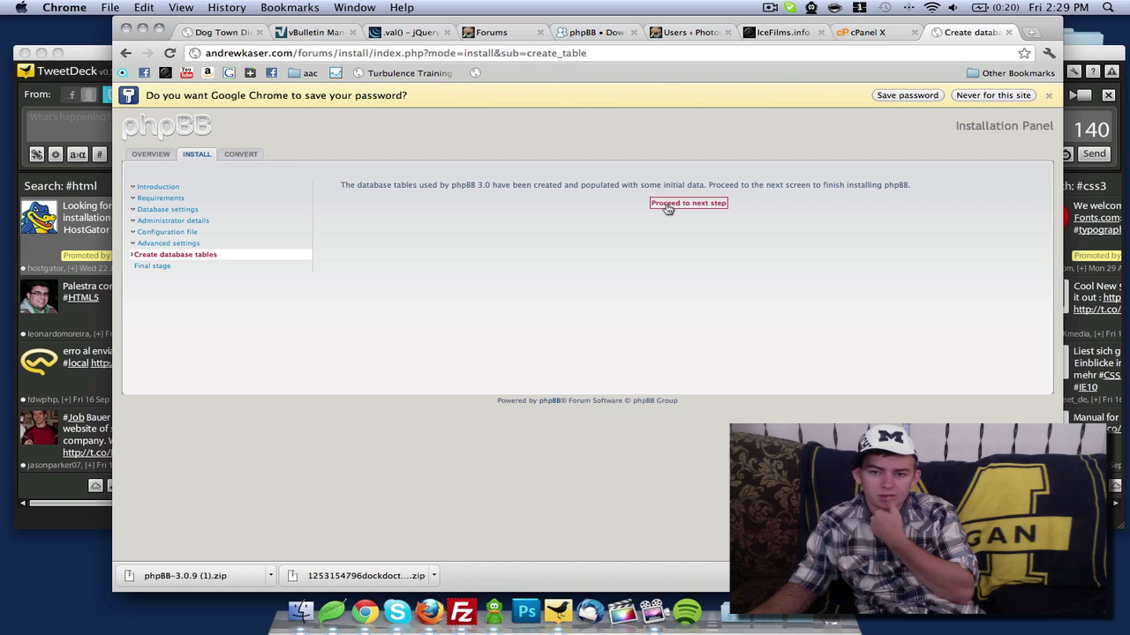
Complete the final stage, log in, and return to the ACP without sending statistics
left_click(668, 205)
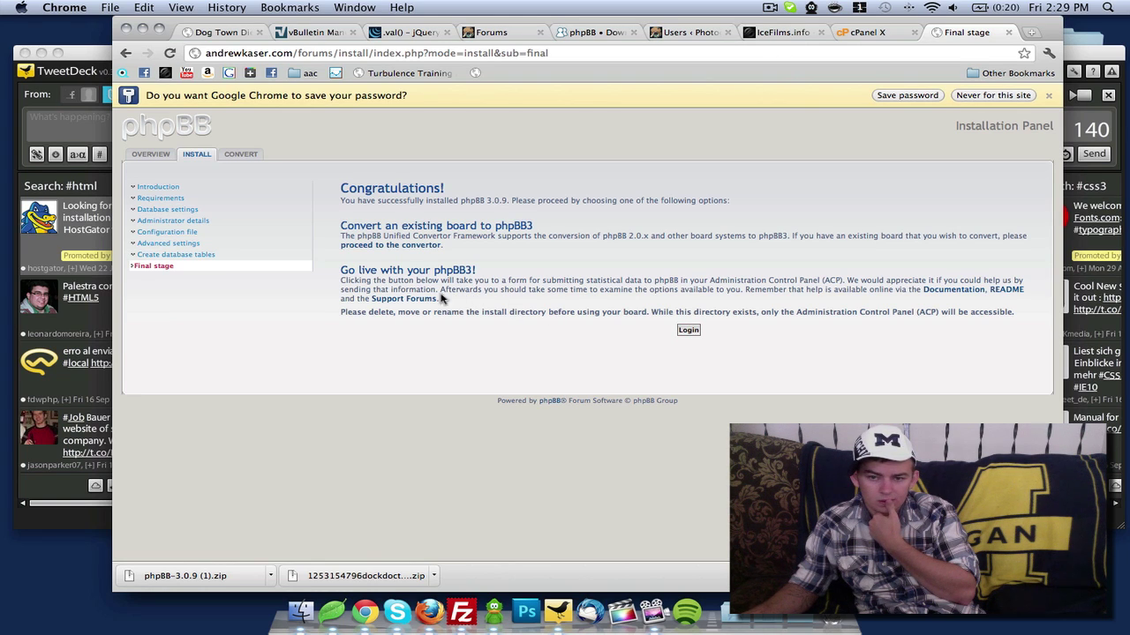
left_click(688, 330)
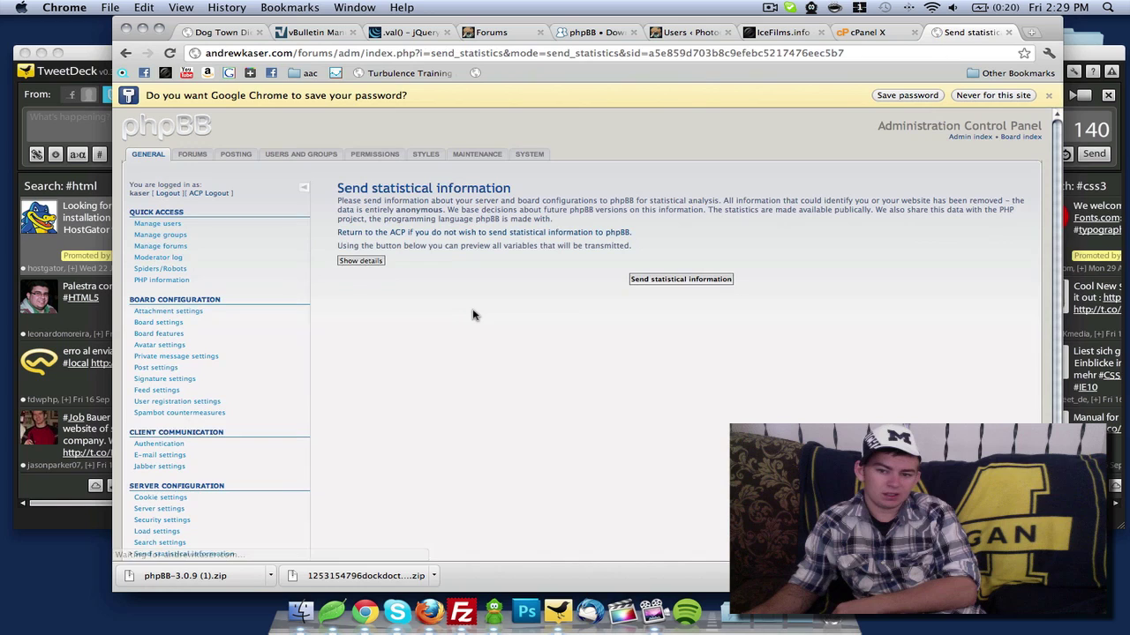
scroll(470, 309, "down", 1)
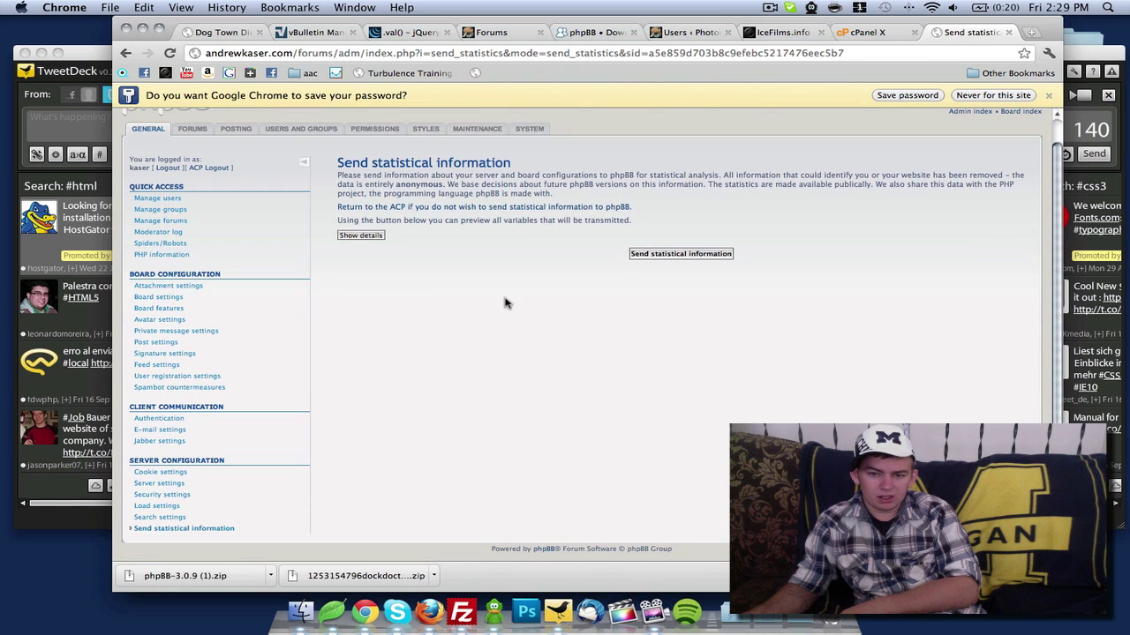
scroll(508, 302, "up", 1)
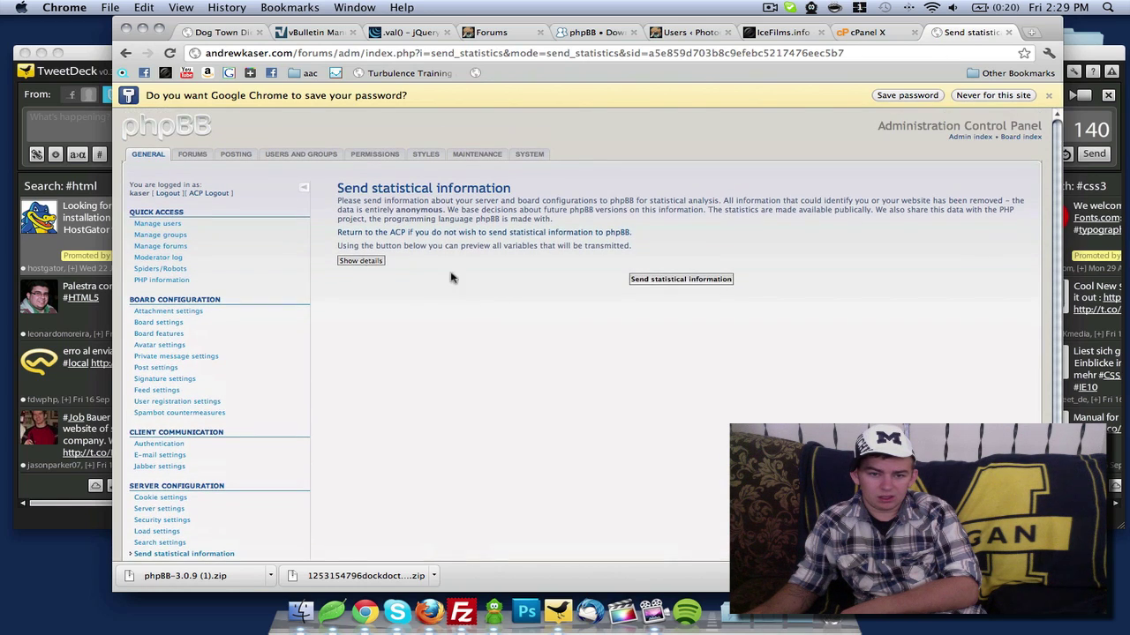
left_click(419, 235)
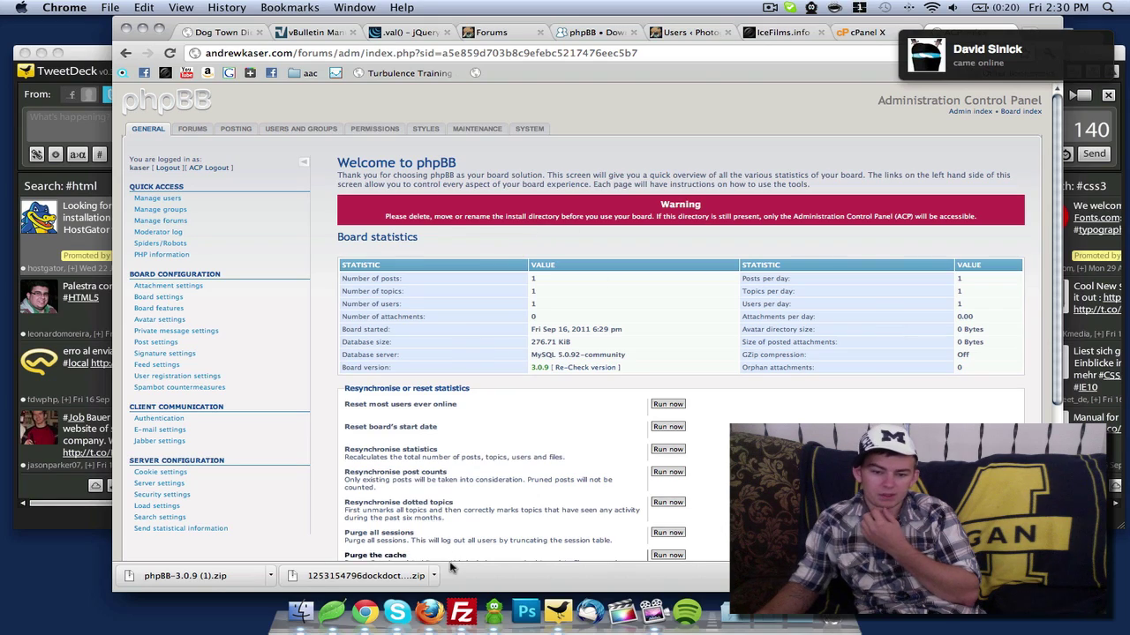
Delete the install folder and its contents from /public_html/forums in FileZilla, then return to Chrome
left_click(461, 611)
scroll(491, 314, "down", 1)
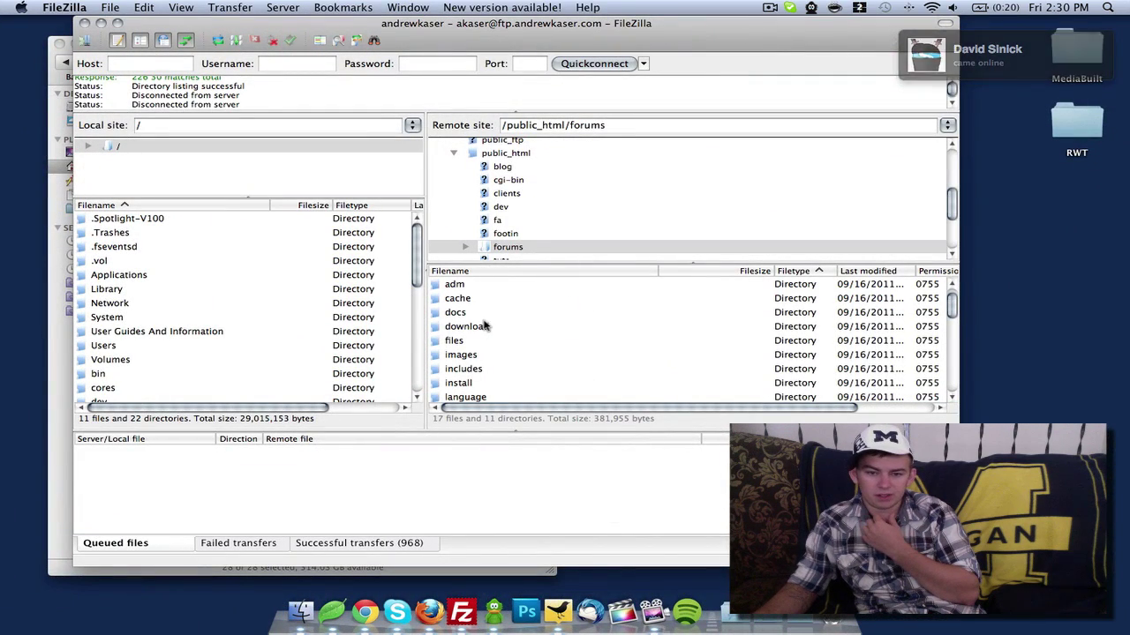
left_click(466, 383)
scroll(532, 383, "down", 3)
scroll(521, 375, "down", 7)
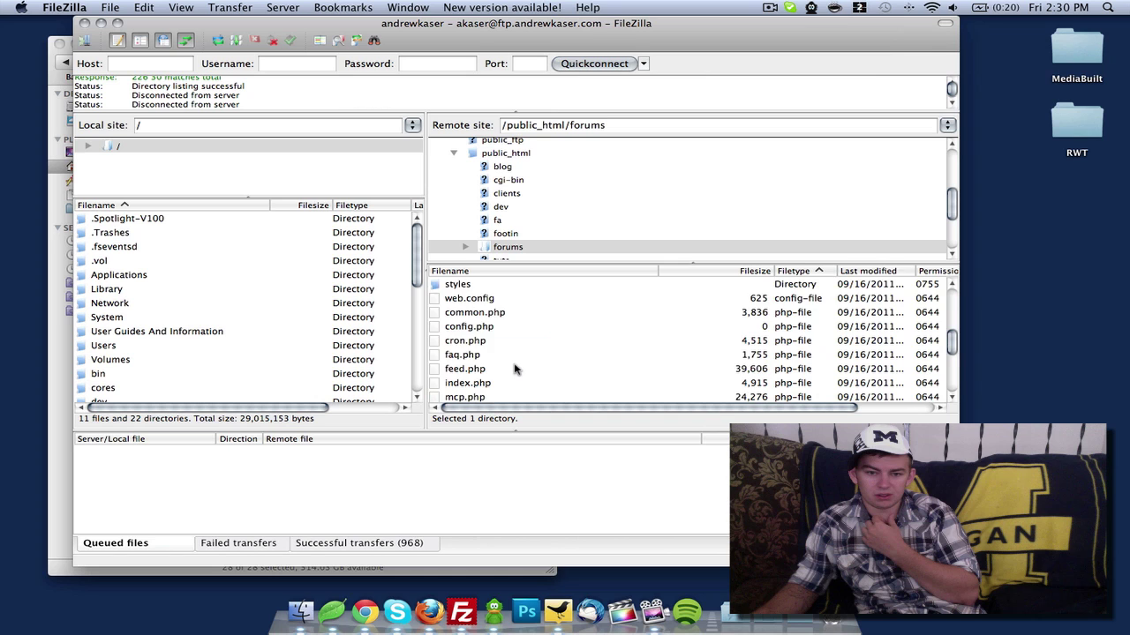
scroll(517, 370, "up", 5)
right_click(470, 314)
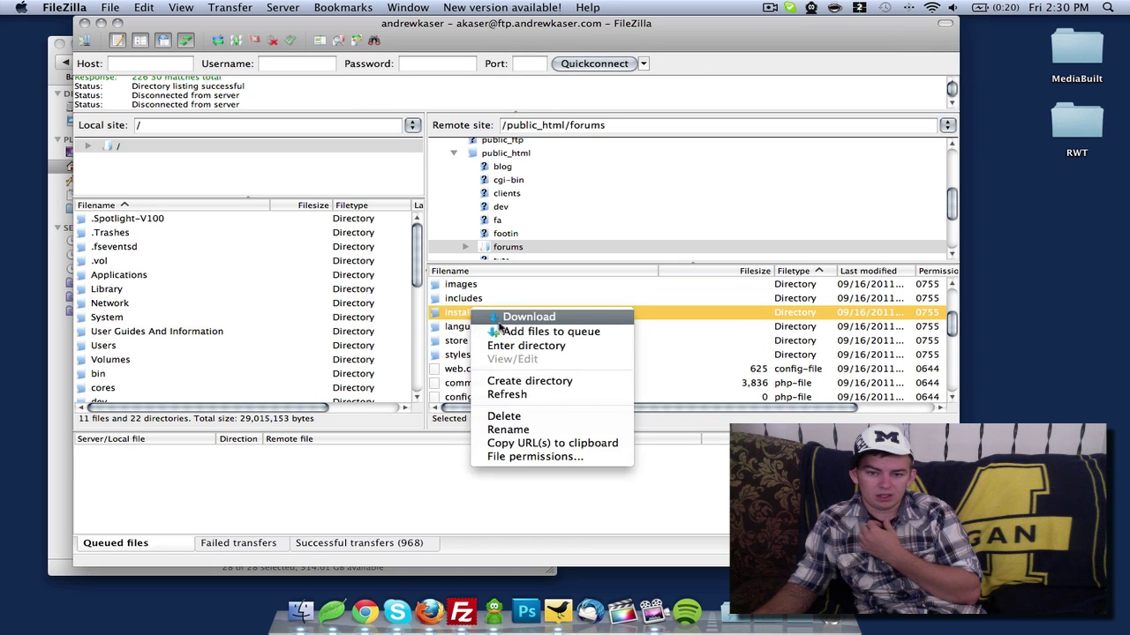
left_click(557, 413)
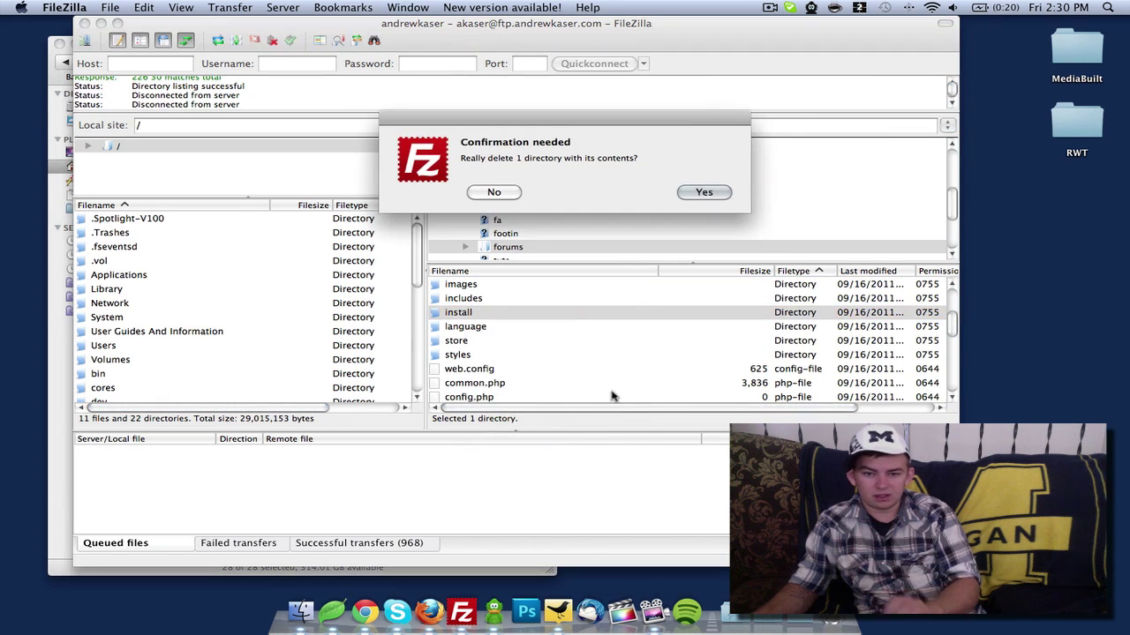
left_click(717, 194)
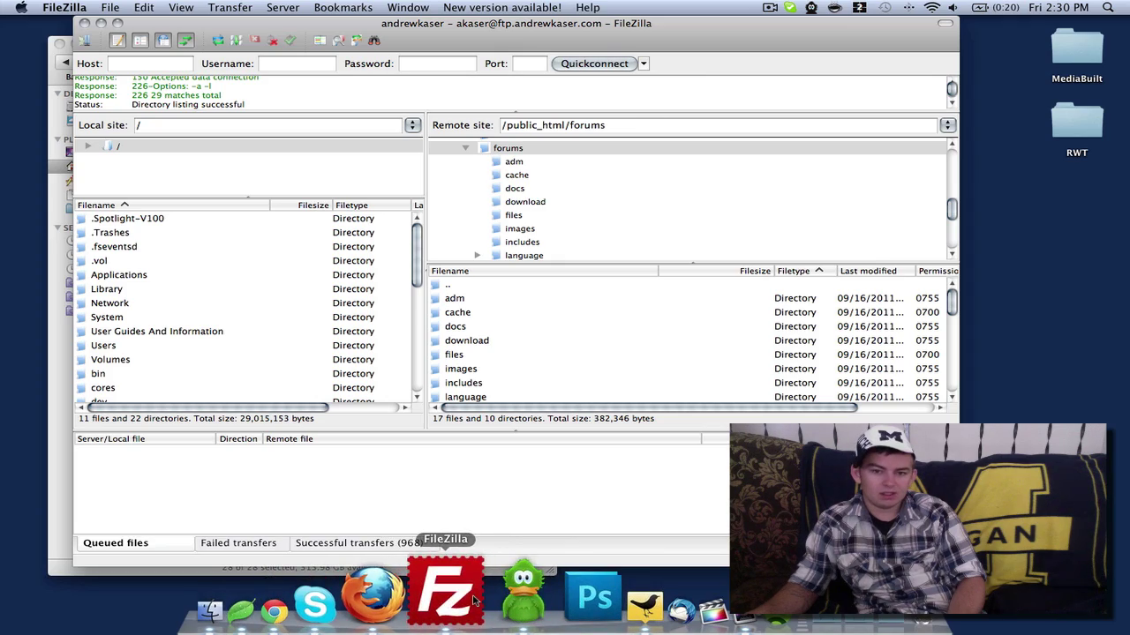
left_click(363, 595)
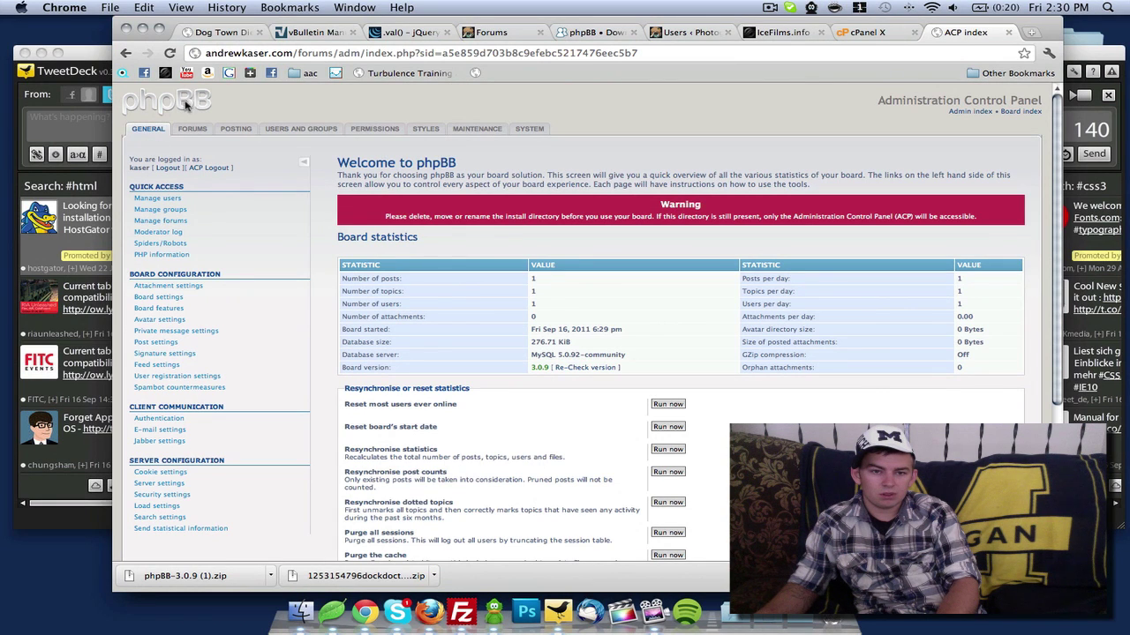
Load andrewkaser.com/forums/ to show the board index with Your first category and Your first forum
left_click_drag(336, 51, 730, 51)
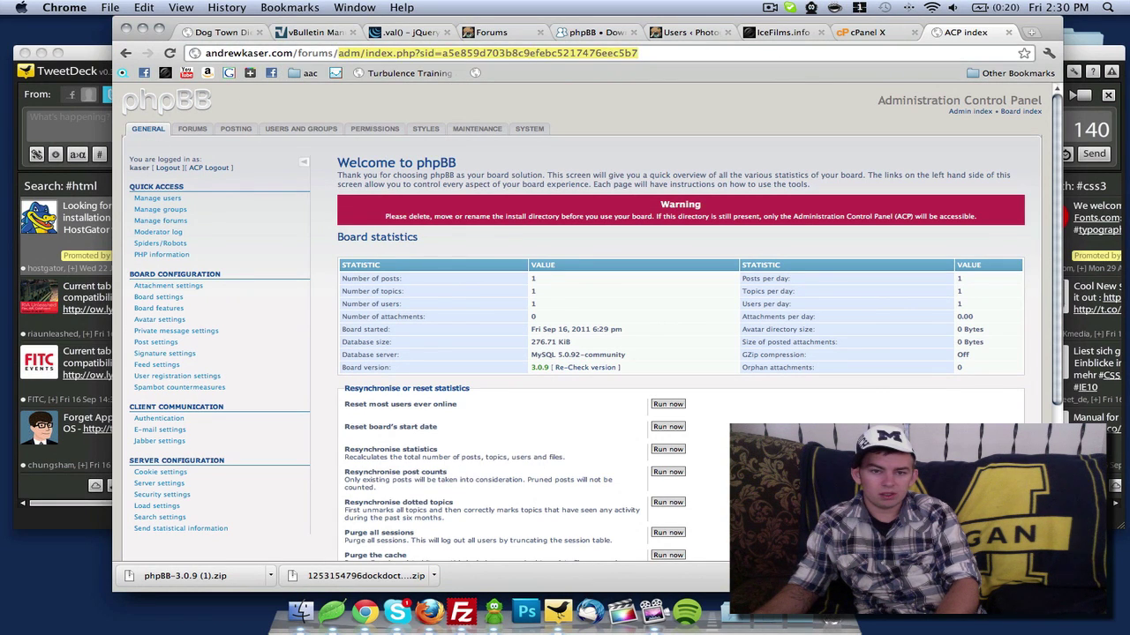
key("BackSpace")
key("Return")
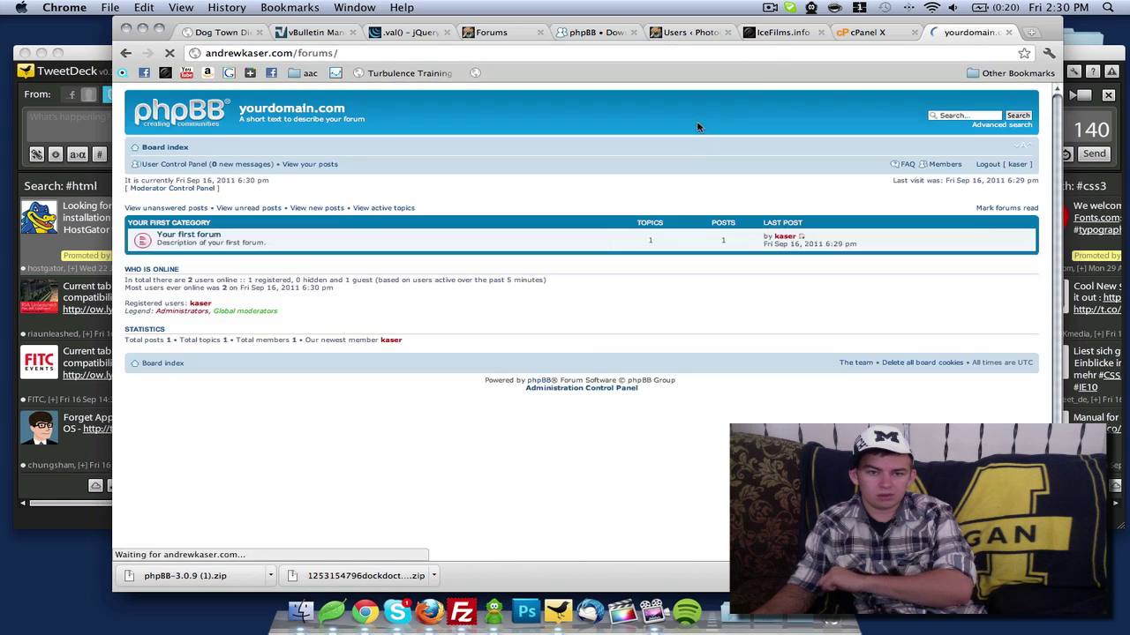